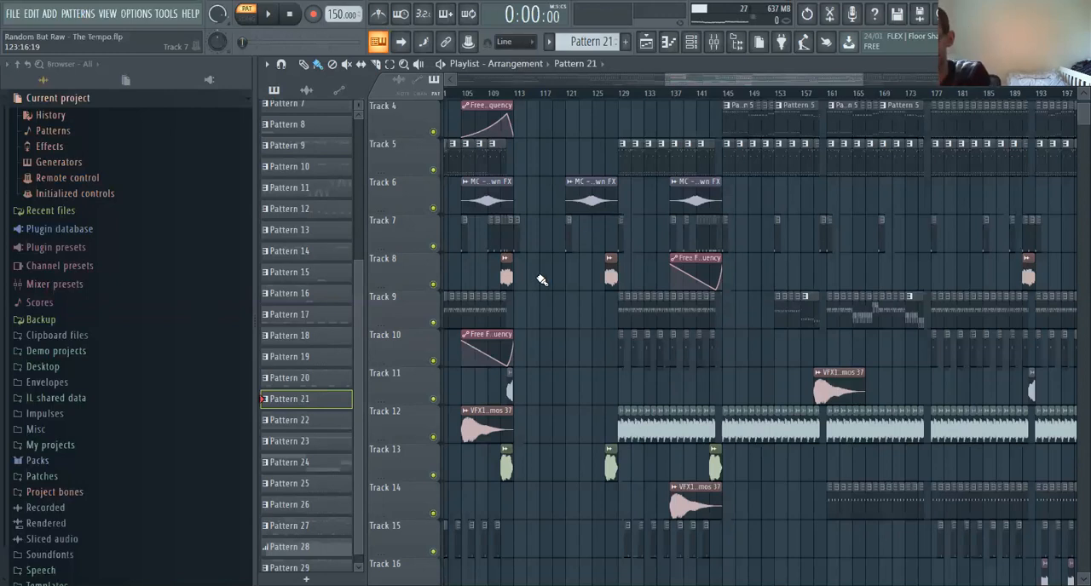
Select the playlist section from bar 113 to bar 145 across all tracks
left_click_drag(514, 96, 588, 110)
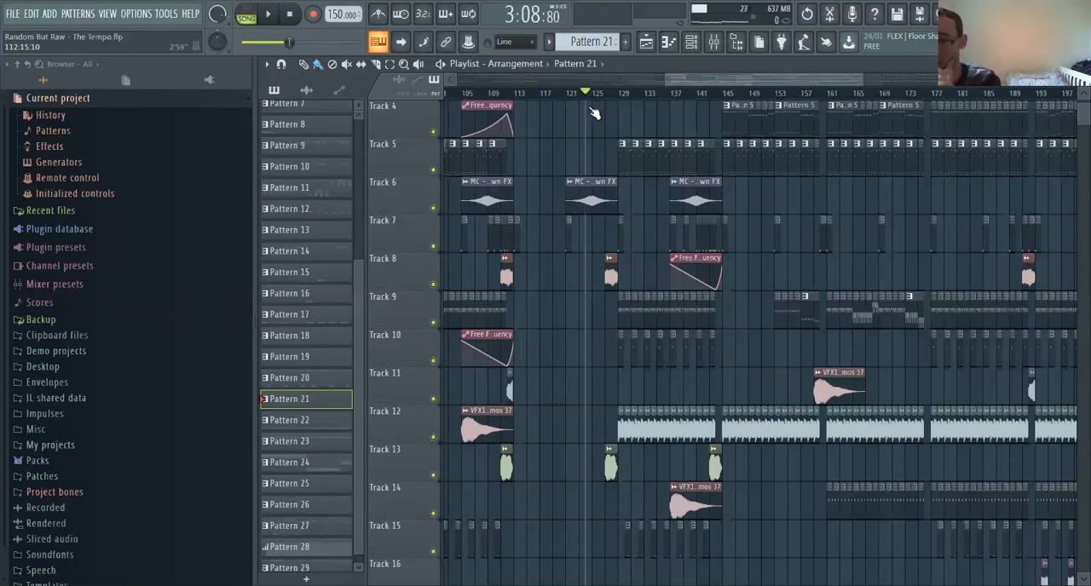
left_click_drag(516, 95, 619, 120)
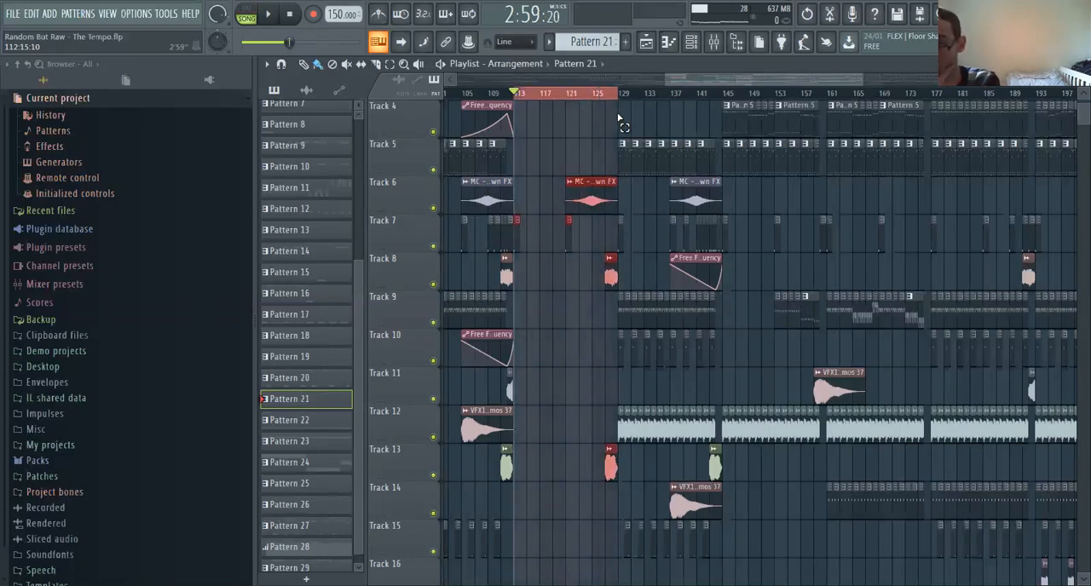
left_click_drag(619, 118, 724, 119)
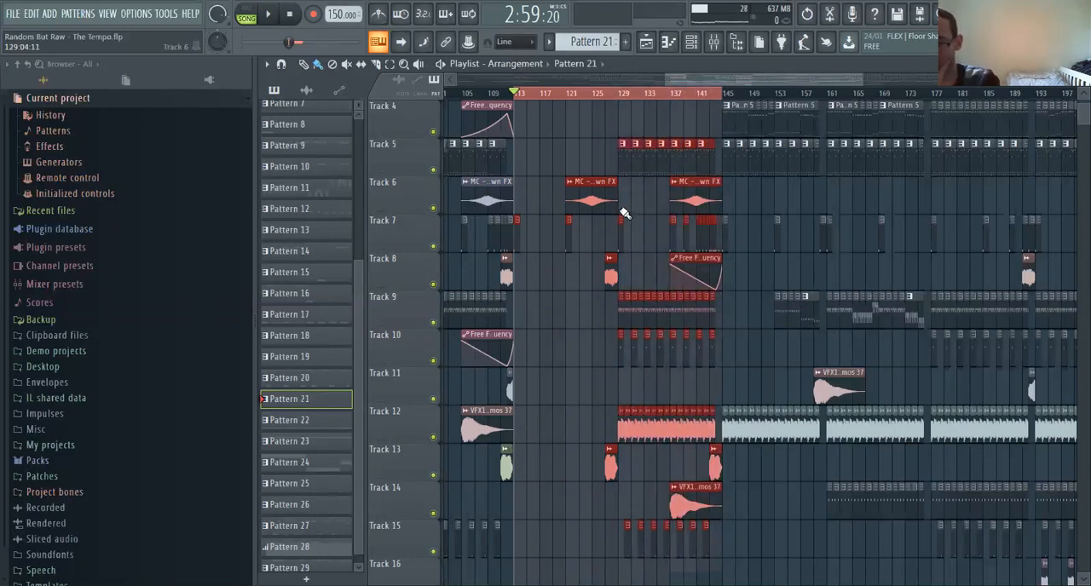
Open the Pattern 21 clip that starts at bar 113 on Track 24 in the piano roll, showing all eight bars
scroll(624, 213, "up", 3)
left_click_drag(859, 77, 886, 76)
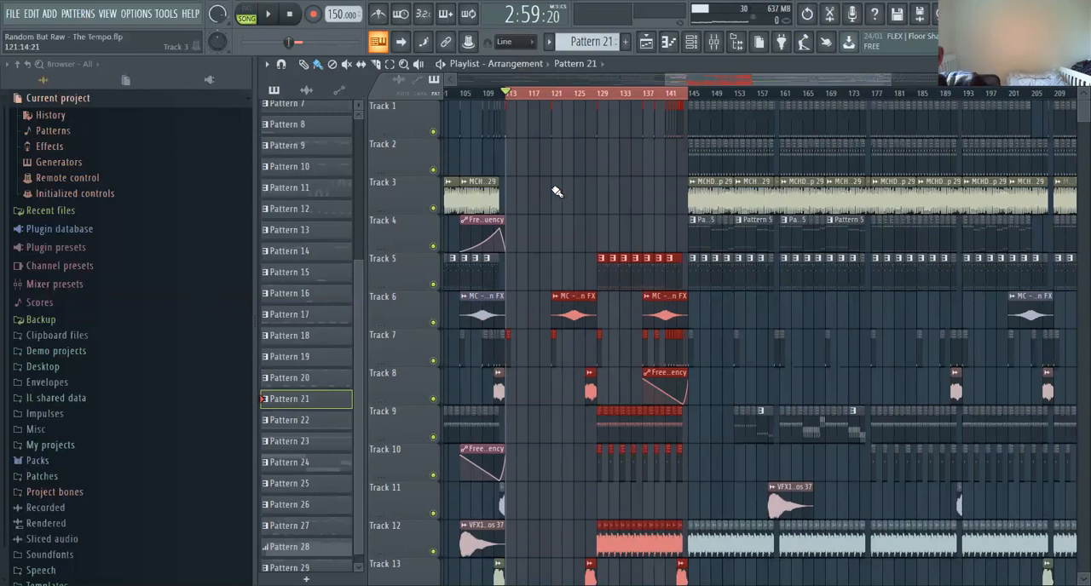
scroll(545, 194, "down", 5)
scroll(546, 198, "up", 5)
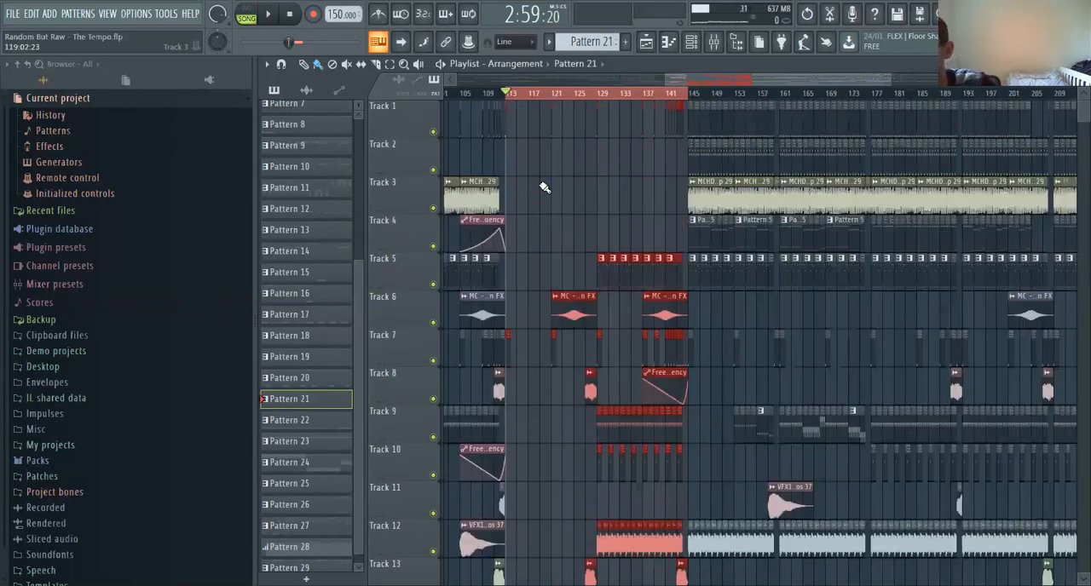
scroll(637, 171, "up", 2, "ctrl")
scroll(507, 203, "down", 5)
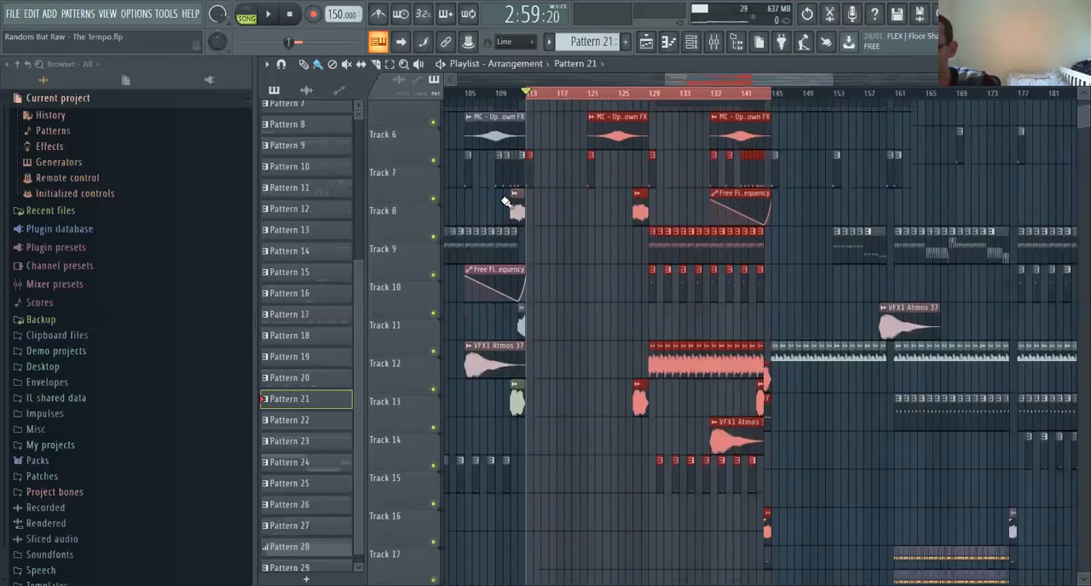
scroll(597, 273, "down", 10)
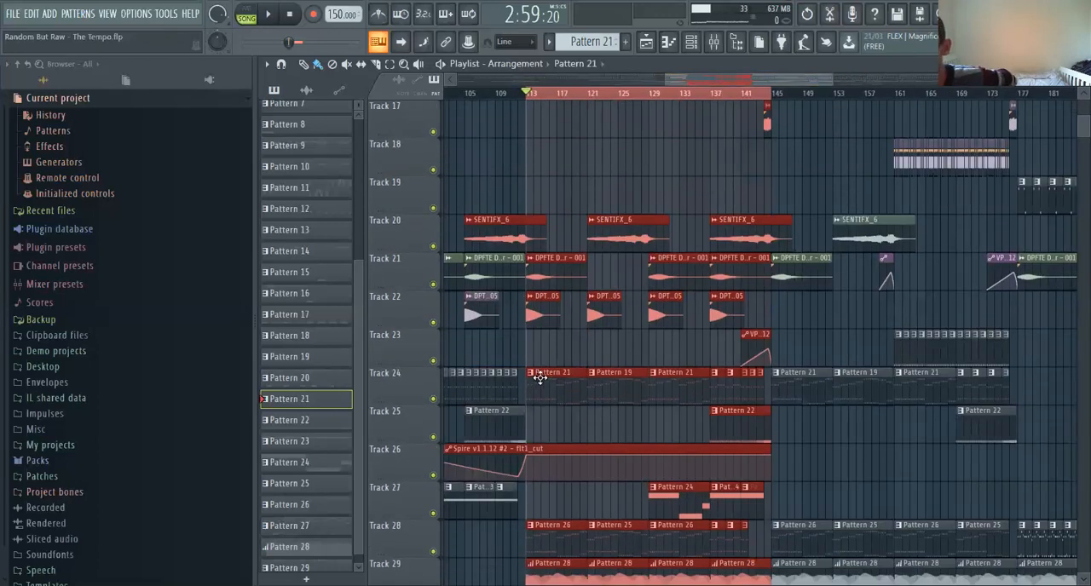
double_click(539, 379)
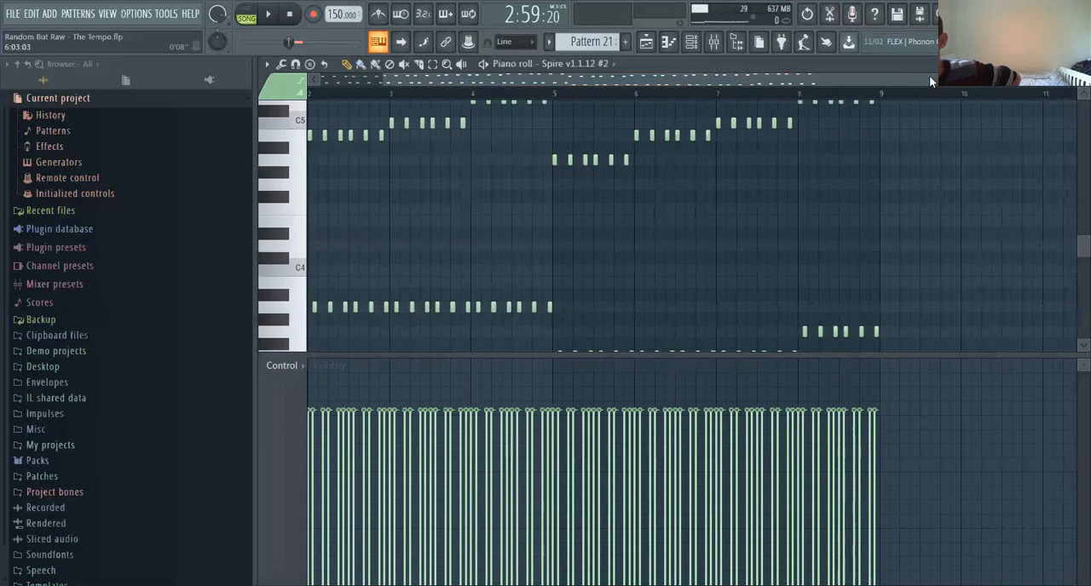
left_click_drag(930, 82, 699, 75)
left_click_drag(902, 82, 979, 81)
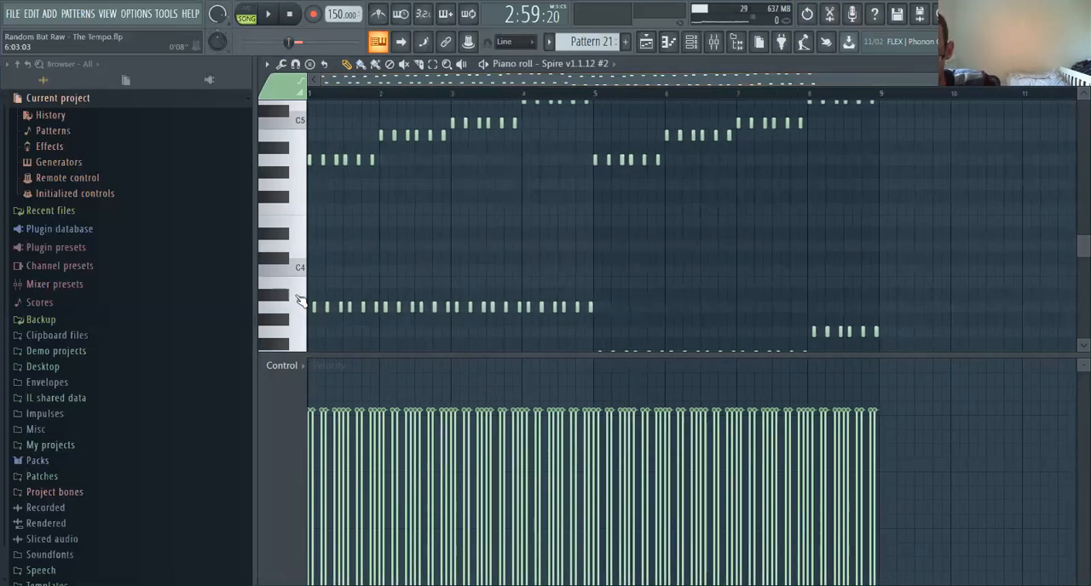
Preview the A3 key to hear the pitch of the low notes in bars 1 to 4
scroll(298, 303, "down", 3)
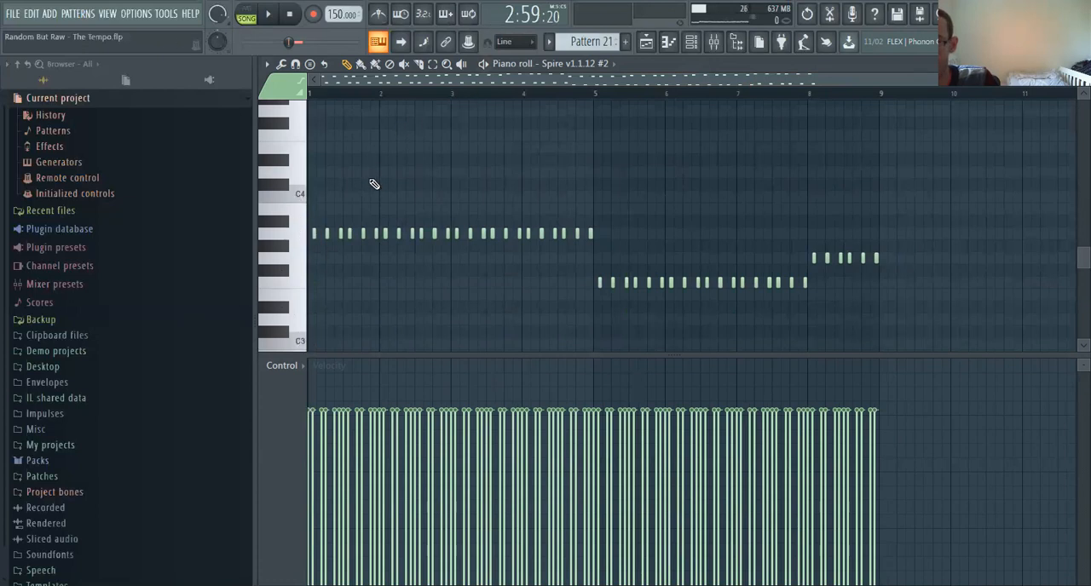
scroll(303, 202, "up", 4)
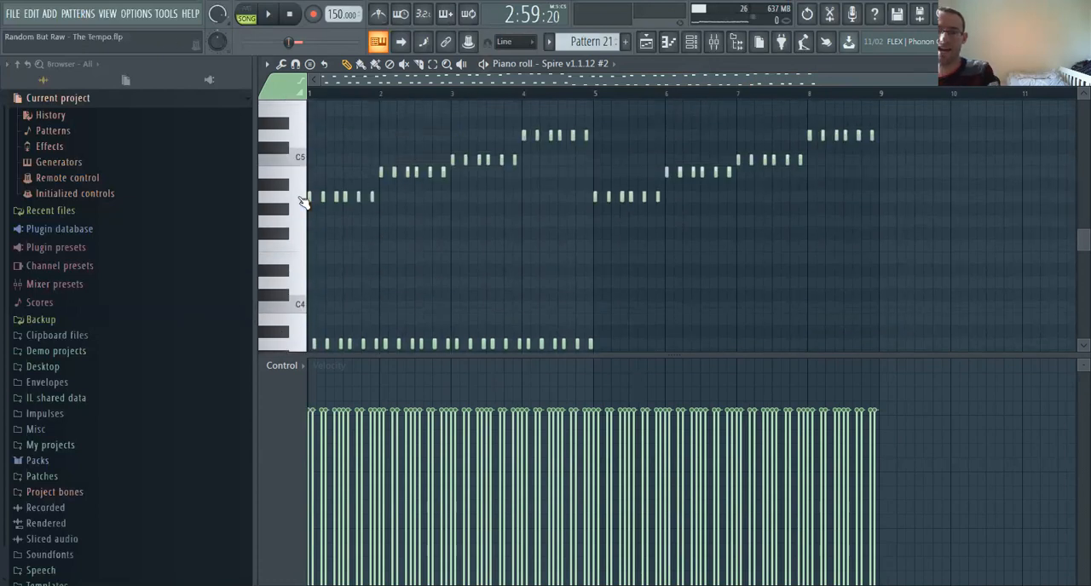
scroll(303, 247, "down", 3)
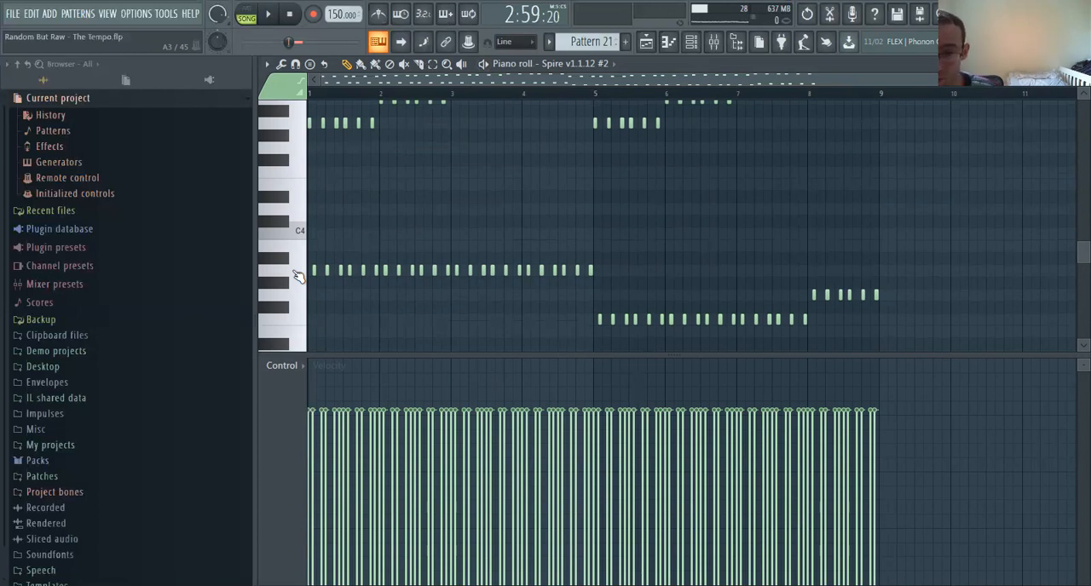
left_click(298, 274)
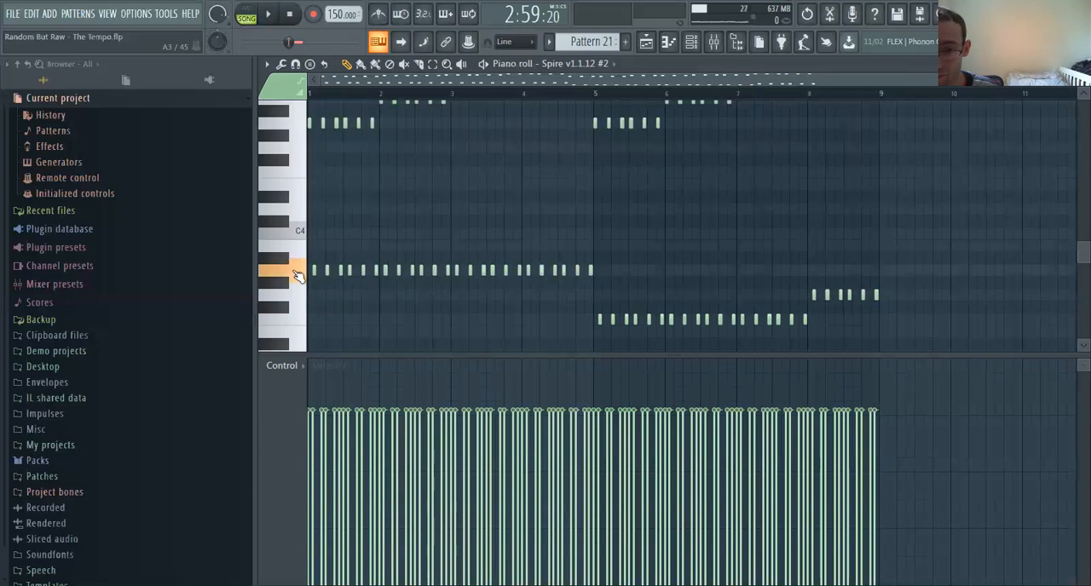
left_click(297, 274)
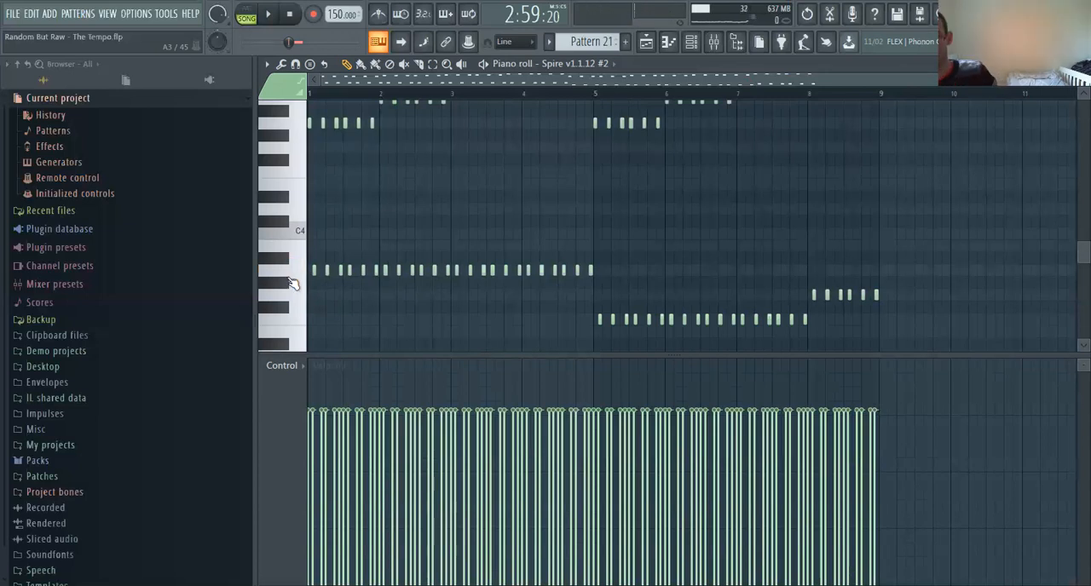
Select the notes in bar 1 of the piano roll, play them in pattern mode, and stop playback
scroll(292, 284, "up", 2)
left_click_drag(984, 80, 989, 90)
scroll(706, 314, "down", 1)
scroll(708, 315, "up", 1)
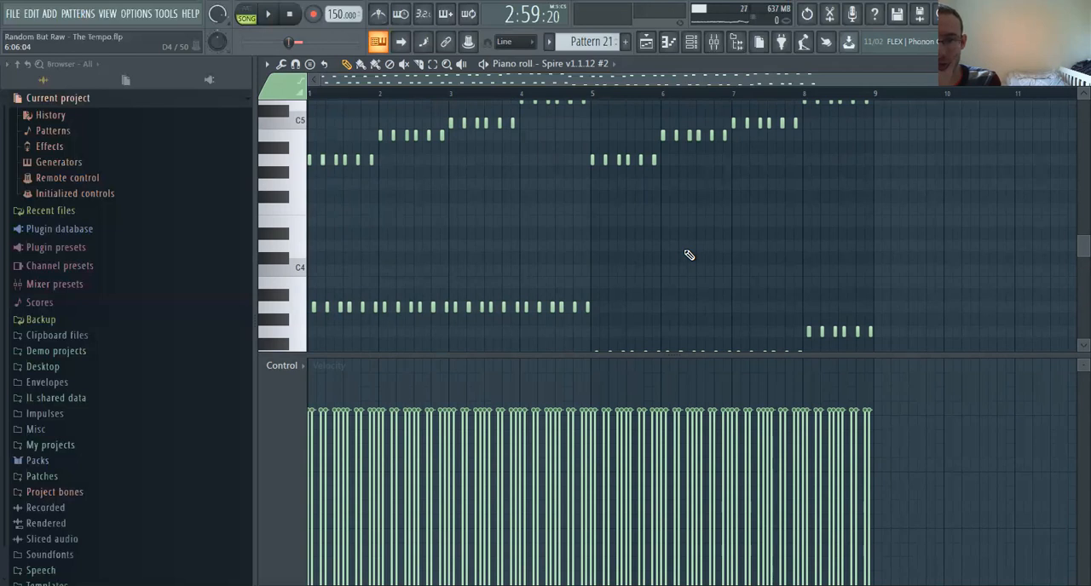
scroll(406, 254, "down", 1)
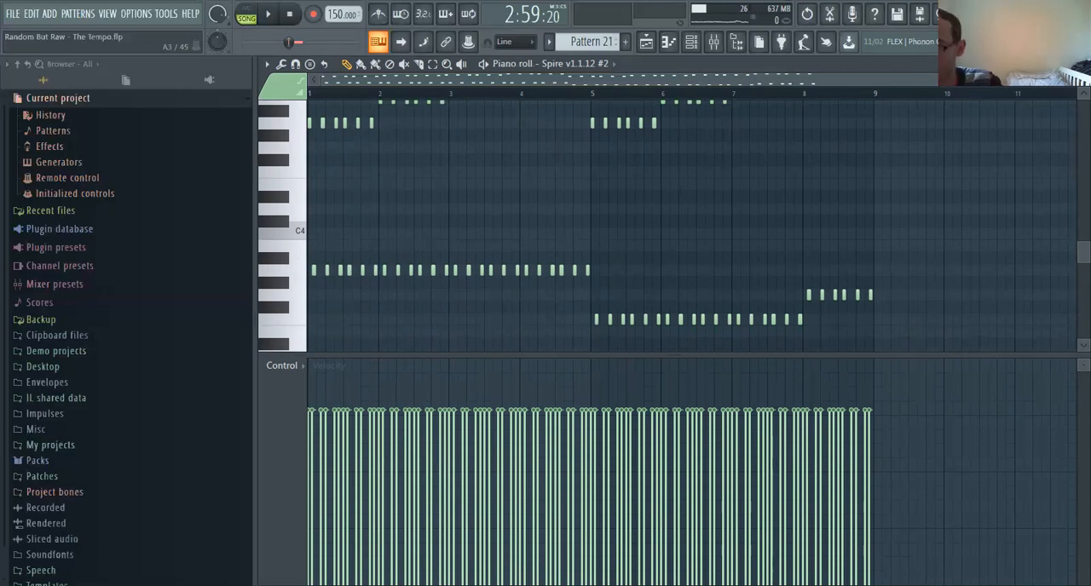
scroll(381, 116, "up", 5)
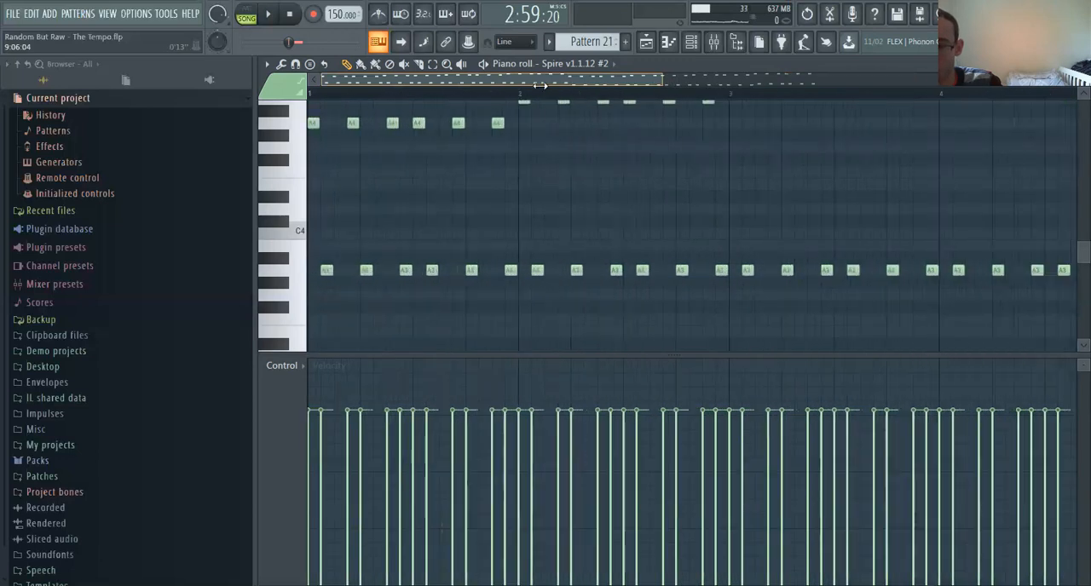
left_click_drag(310, 92, 522, 94)
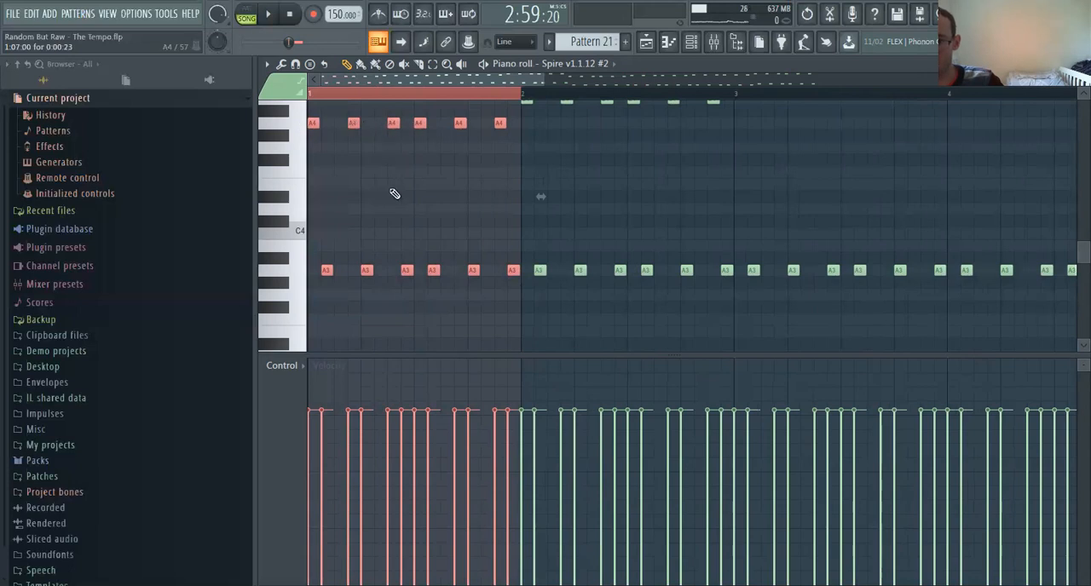
left_click(246, 12)
left_click(269, 17)
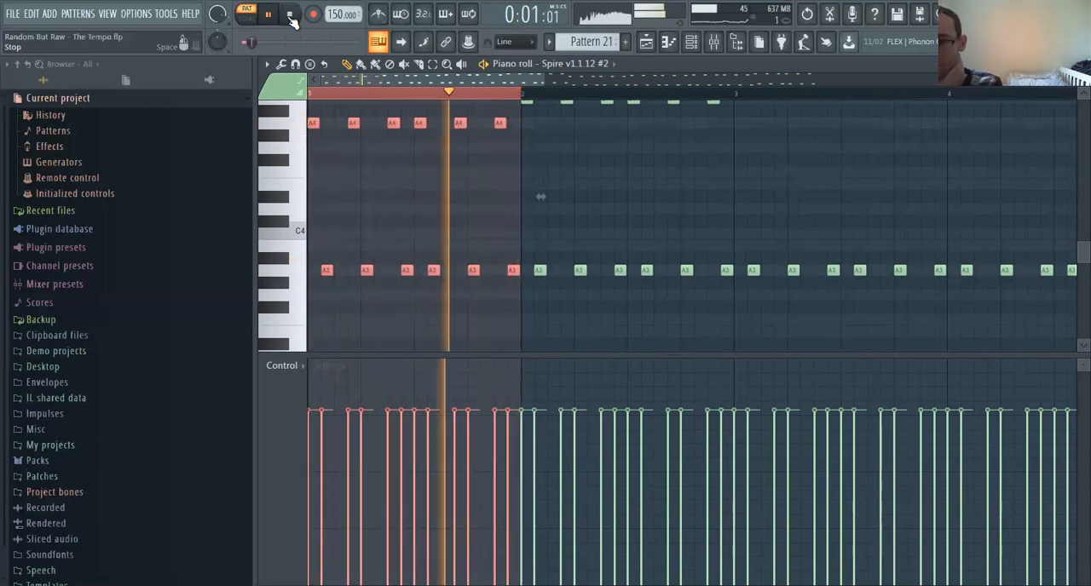
left_click(291, 16)
Clear the bar 1 selection and set the playhead to the start of the pattern
left_click_drag(542, 79, 861, 80)
left_click(319, 94)
left_click(311, 95)
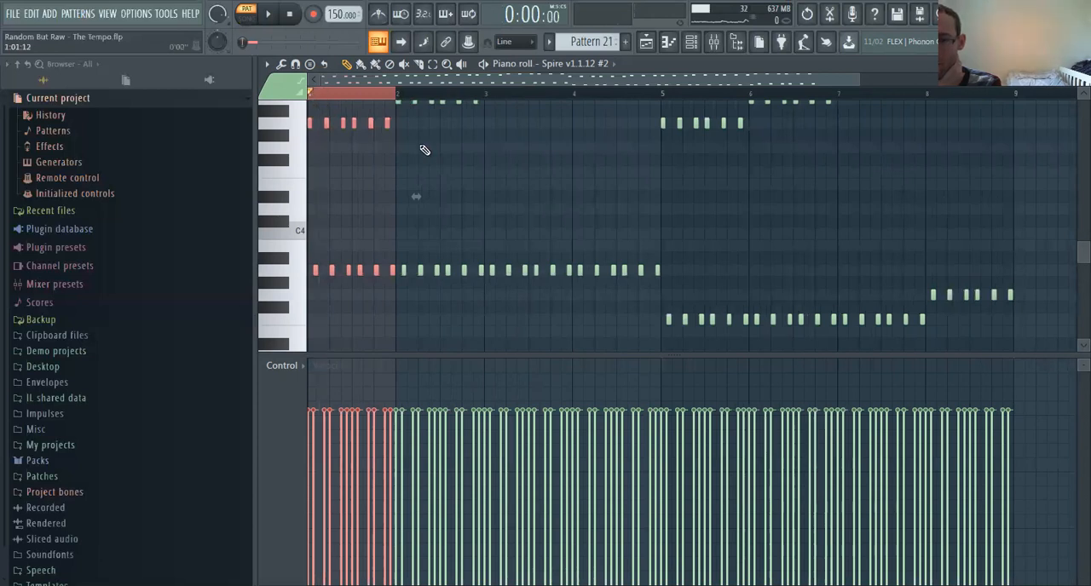
left_click(311, 95)
Preview a low piano key, then play Pattern 21 from the start to hear both note lines and stop
scroll(428, 182, "up", 2)
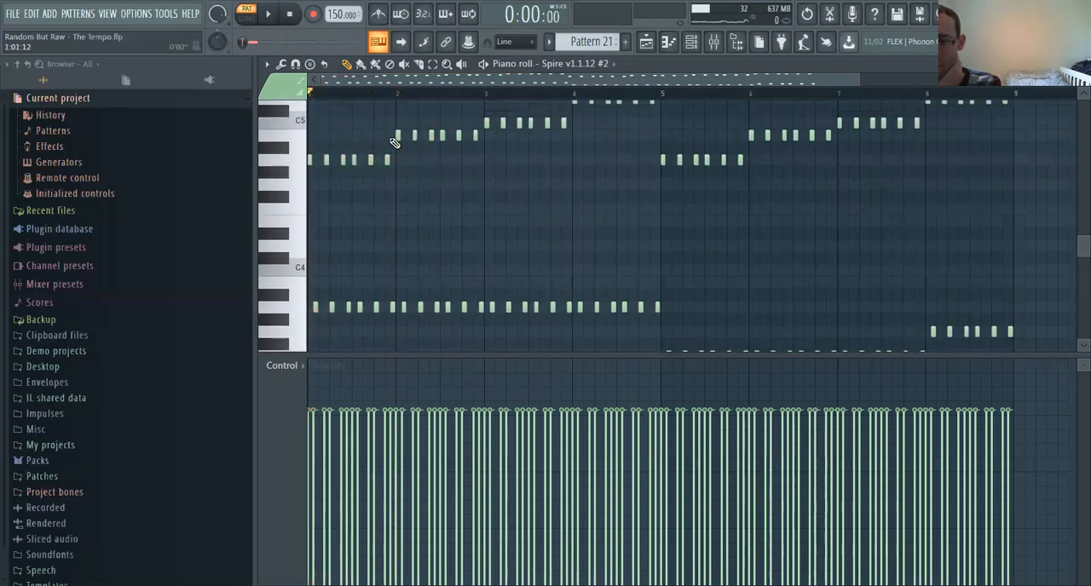
scroll(545, 127, "up", 2)
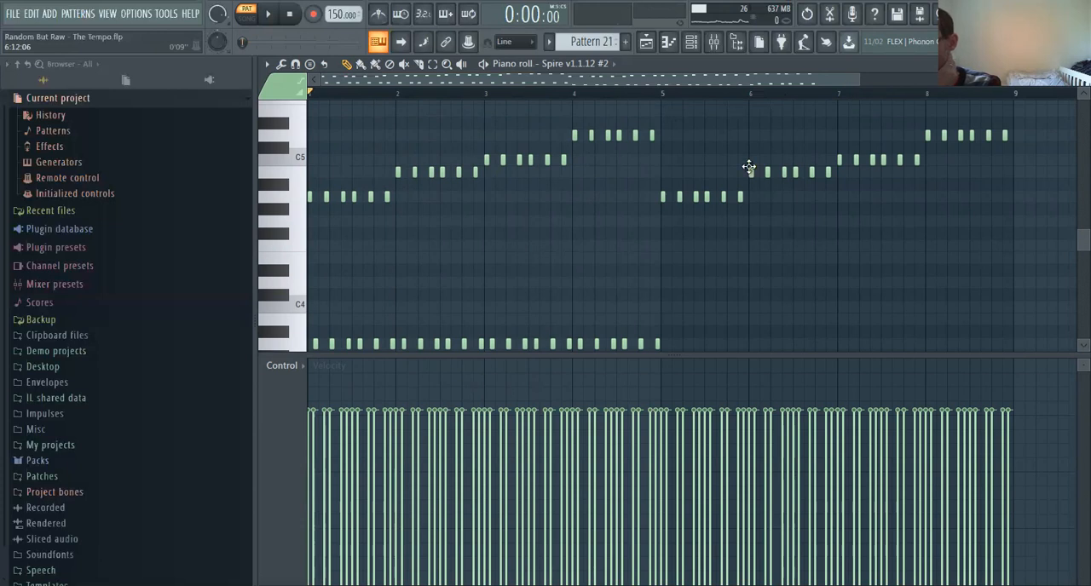
left_click_drag(865, 80, 908, 82)
scroll(789, 230, "down", 3)
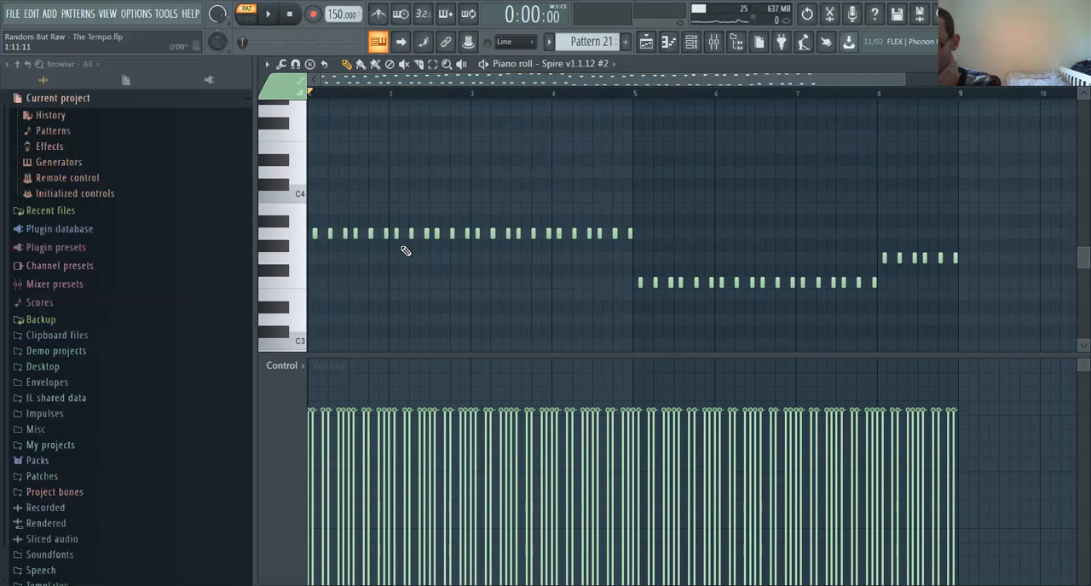
left_click(303, 288)
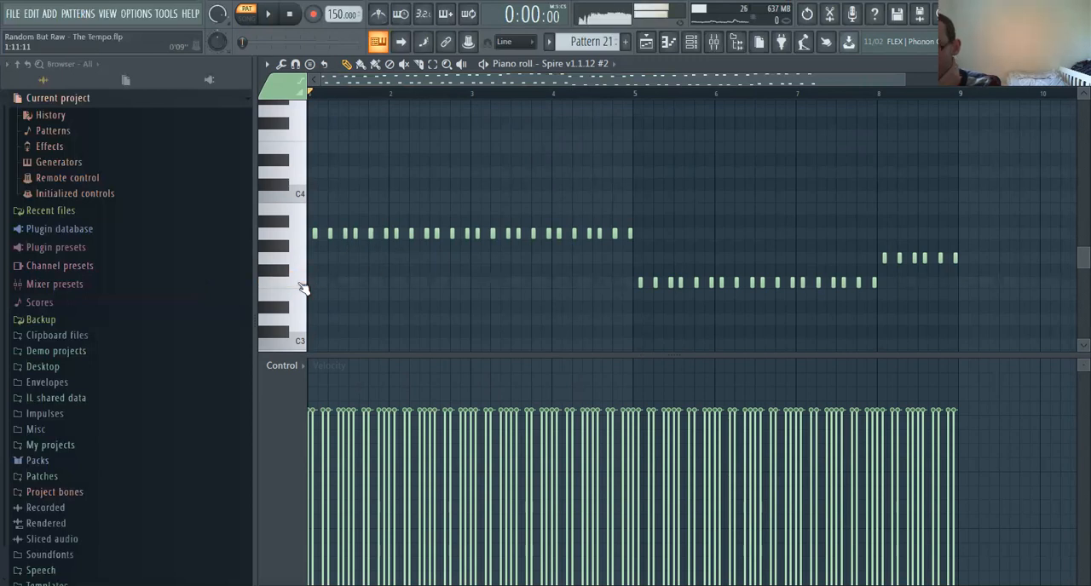
left_click(271, 15)
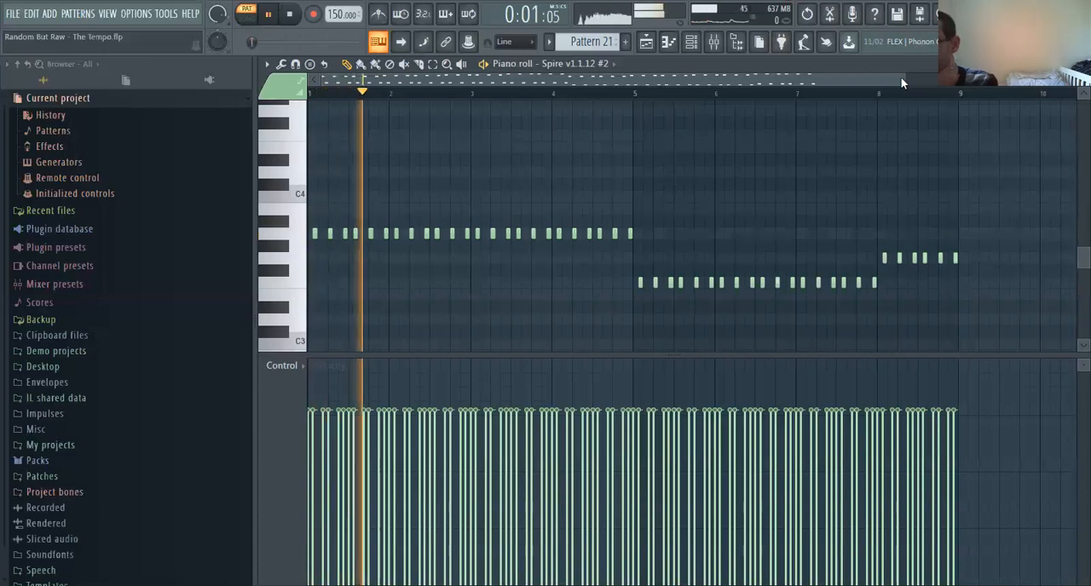
scroll(980, 83, "down", 1)
left_click_drag(978, 81, 982, 80)
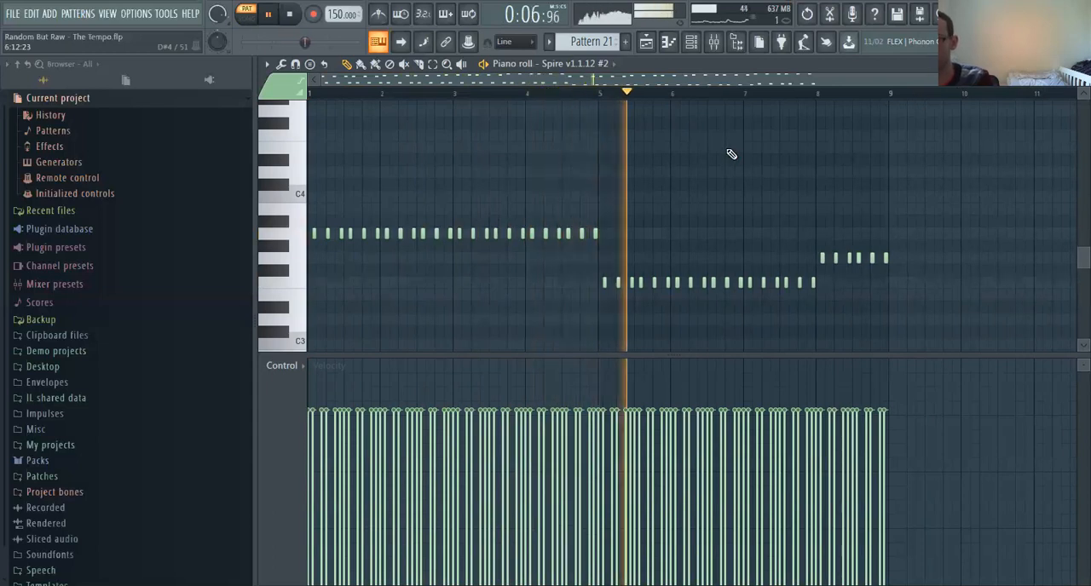
scroll(858, 241, "up", 3)
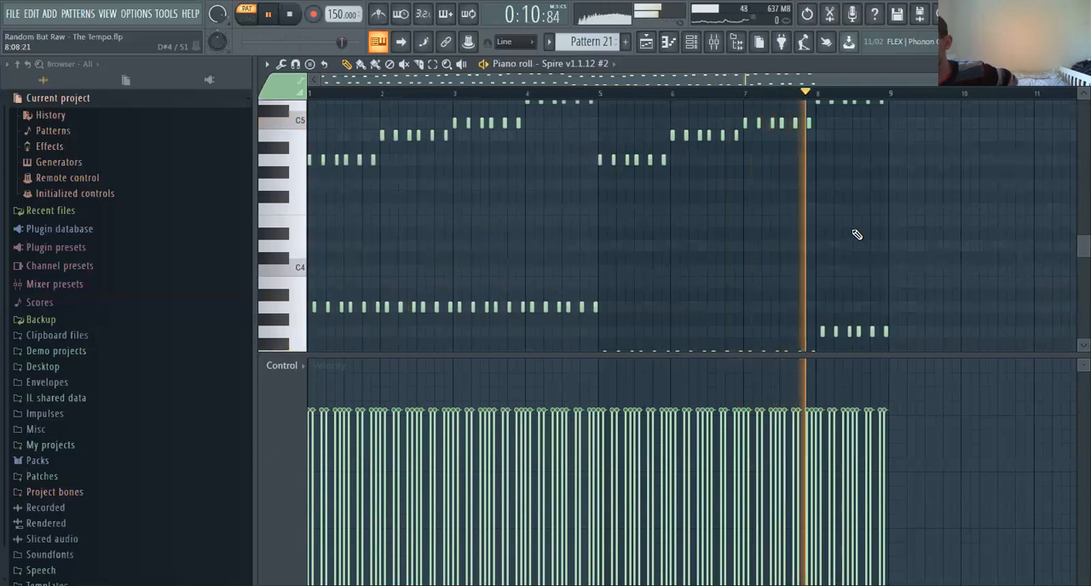
key("space")
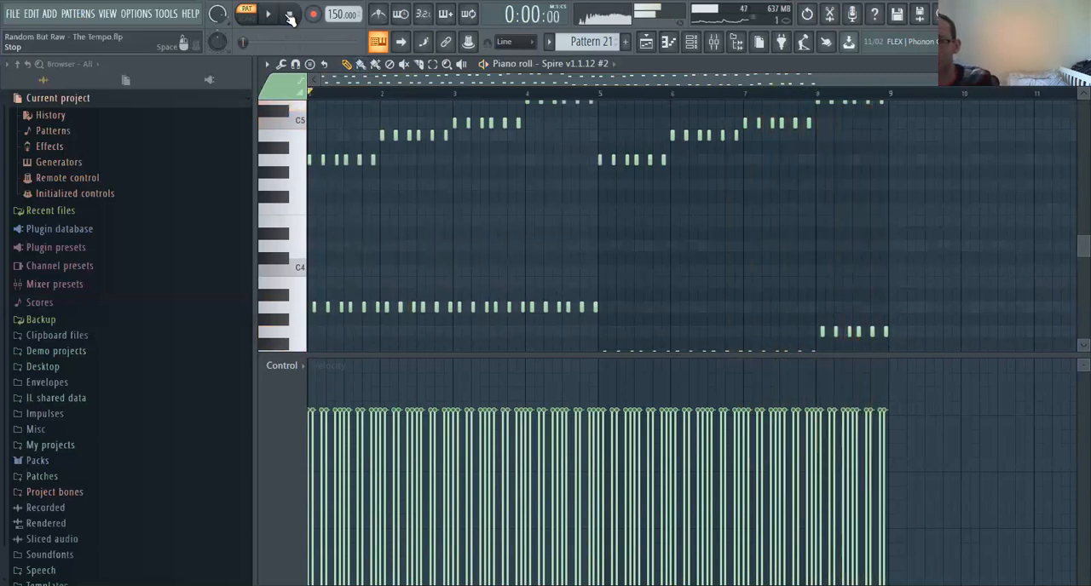
Examine how the rising upper notes line up with the low notes across the pattern's eight bars
scroll(712, 213, "down", 3)
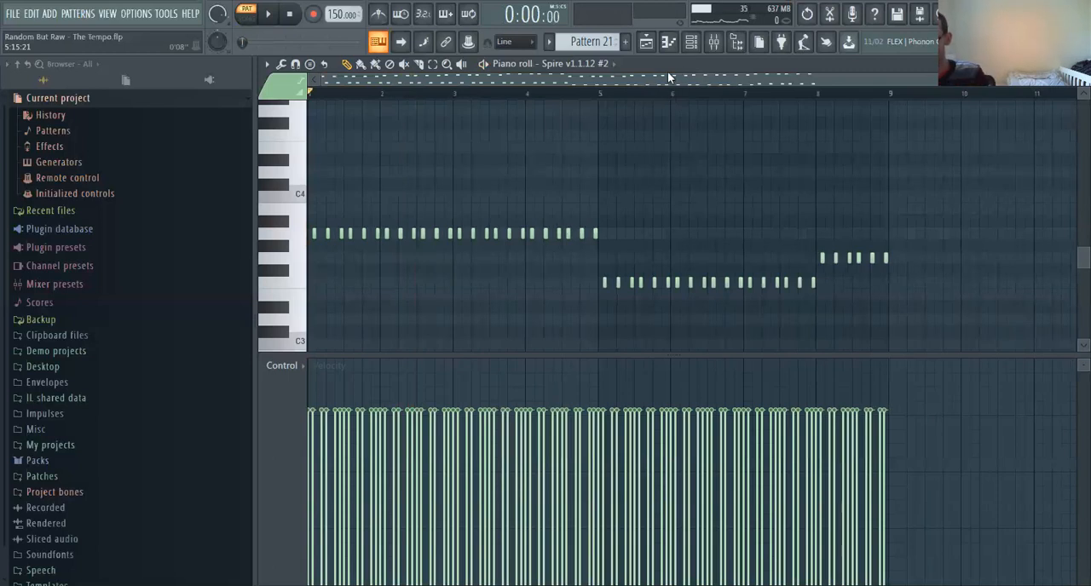
scroll(725, 176, "up", 3)
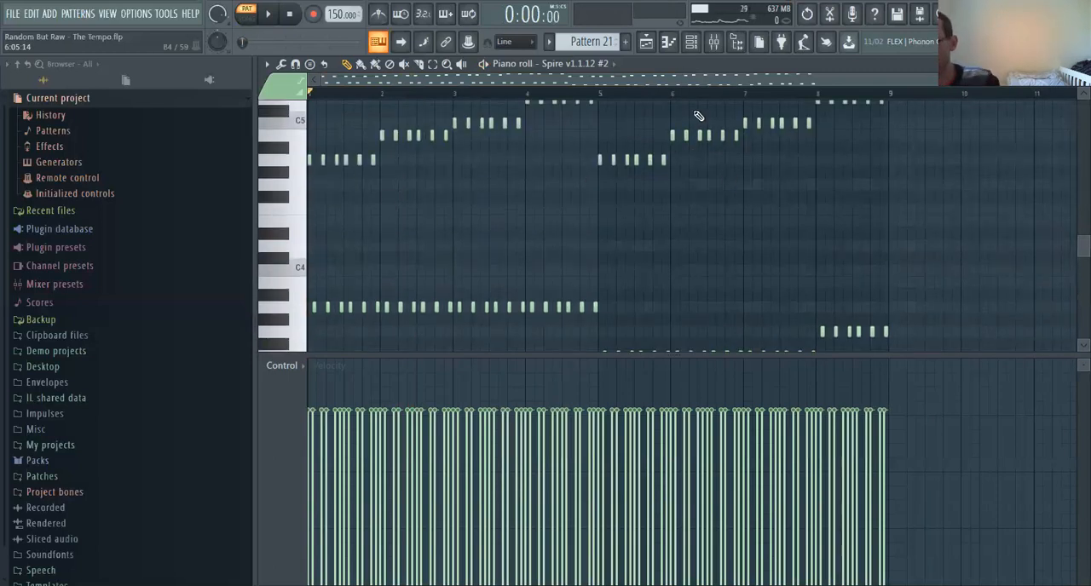
scroll(648, 200, "up", 1)
scroll(648, 201, "down", 3)
scroll(650, 200, "up", 2)
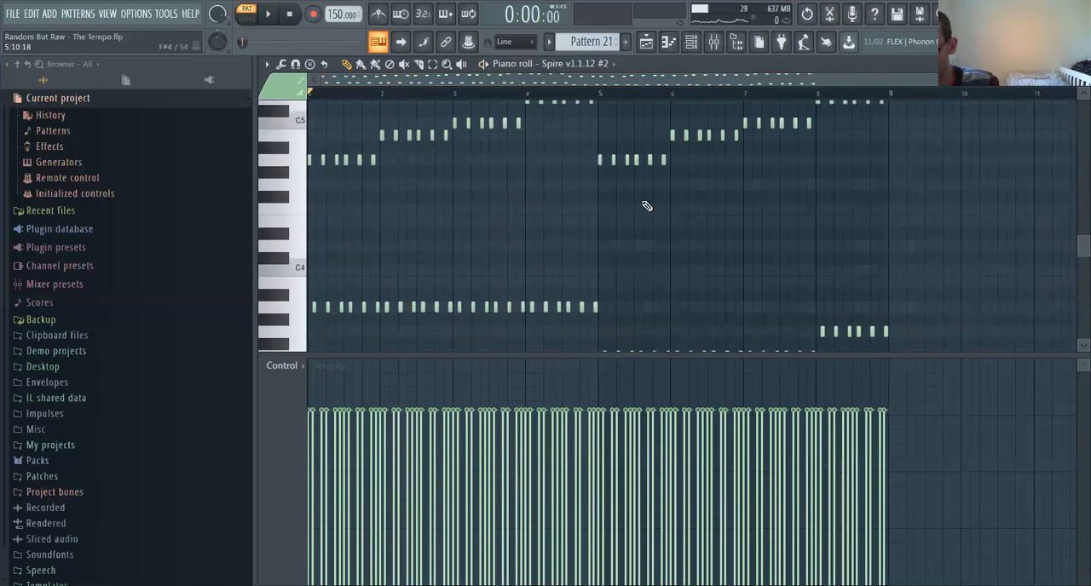
scroll(631, 220, "down", 1)
scroll(626, 213, "up", 3)
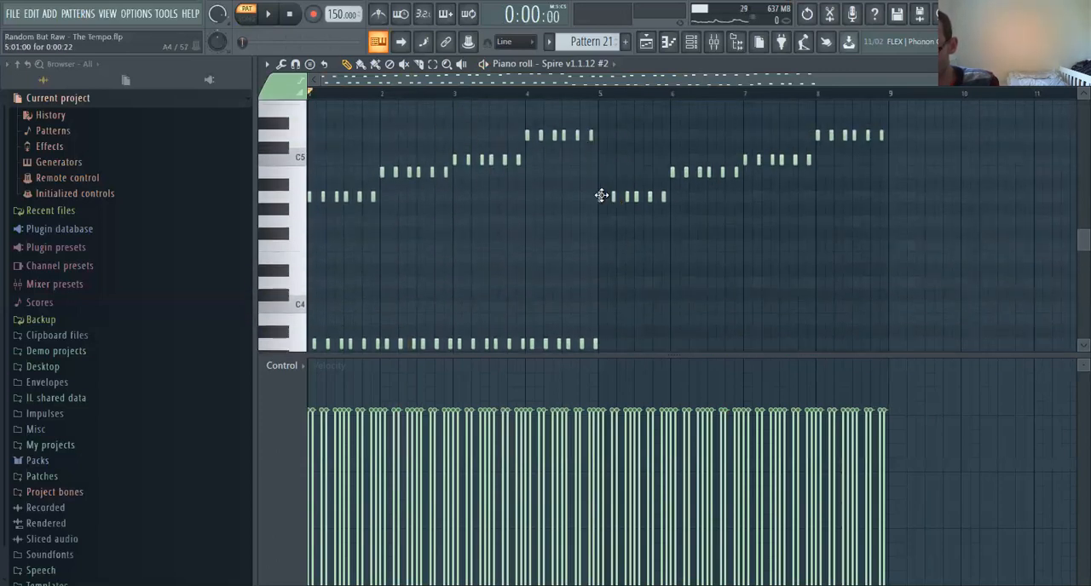
scroll(783, 232, "down", 4)
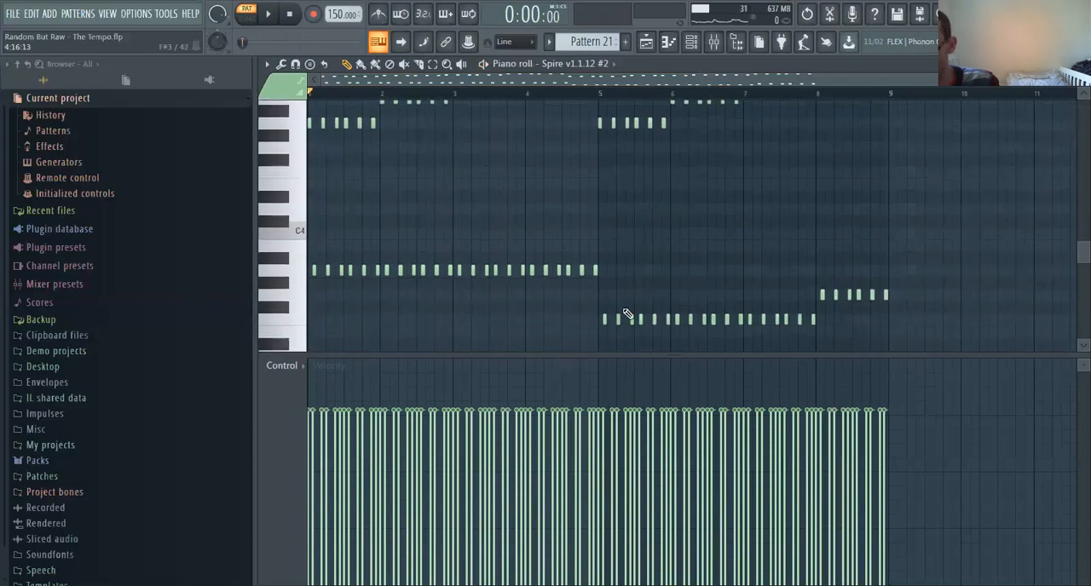
Return to the playlist arrangement to view the selected section from bar 113 to bar 145
left_click(646, 44)
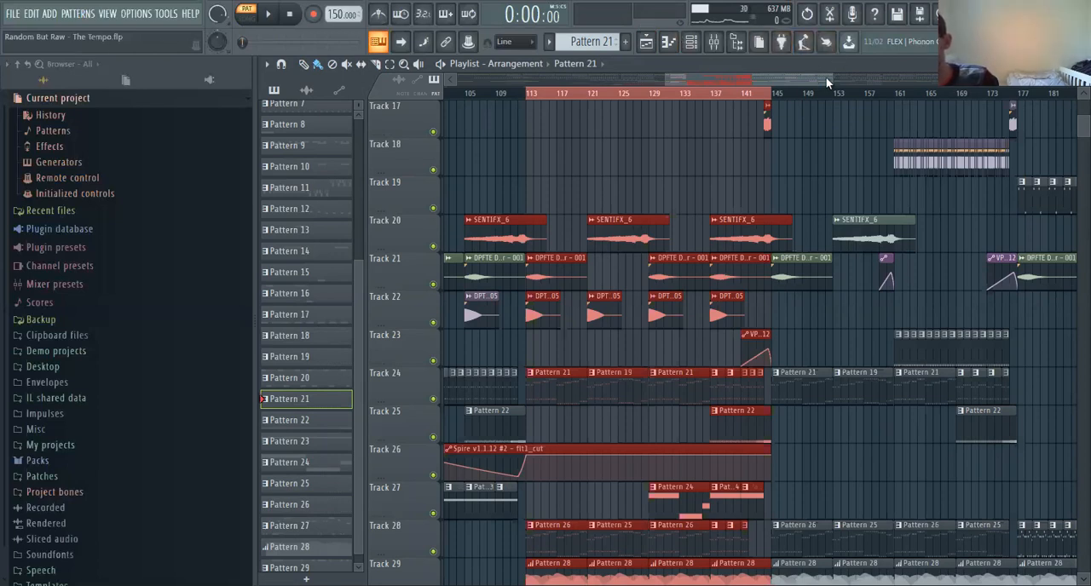
left_click_drag(826, 77, 787, 70)
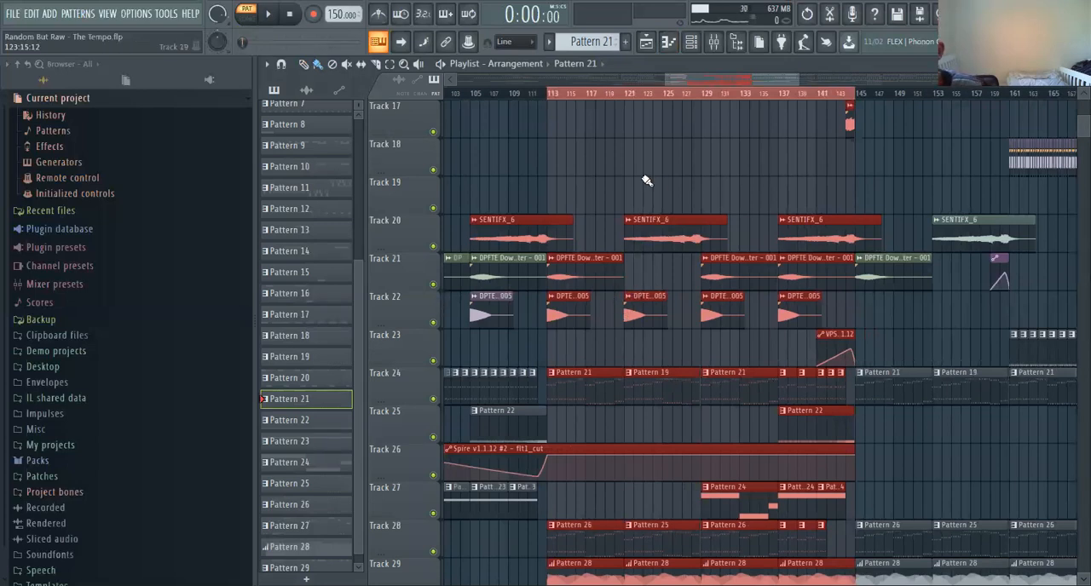
Select bars 113 to 121 in the playlist, pick the Pattern 26 clip, and examine the clips within that range
left_click_drag(552, 101, 622, 125)
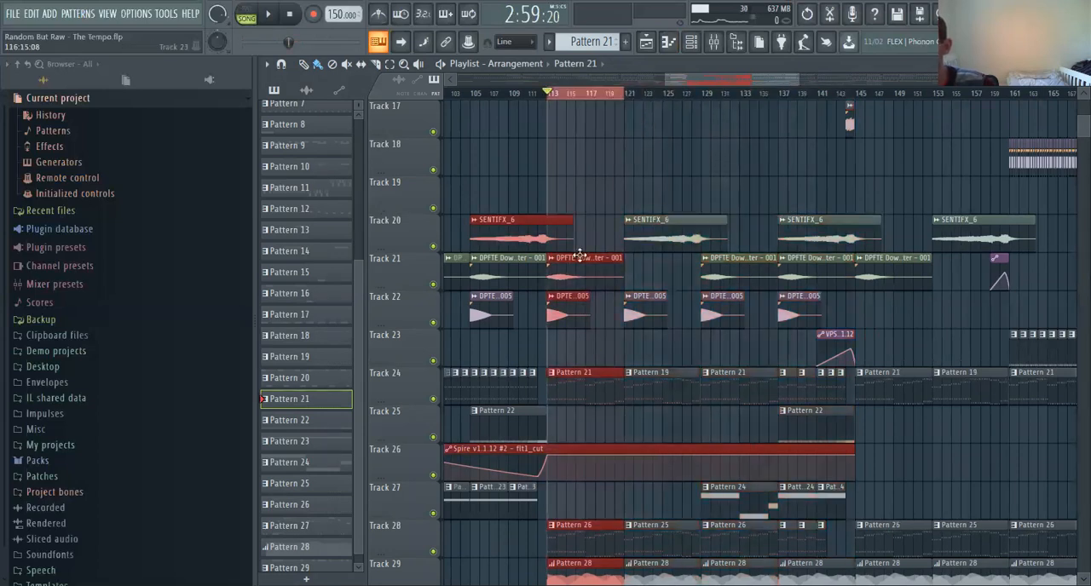
scroll(575, 273, "down", 3)
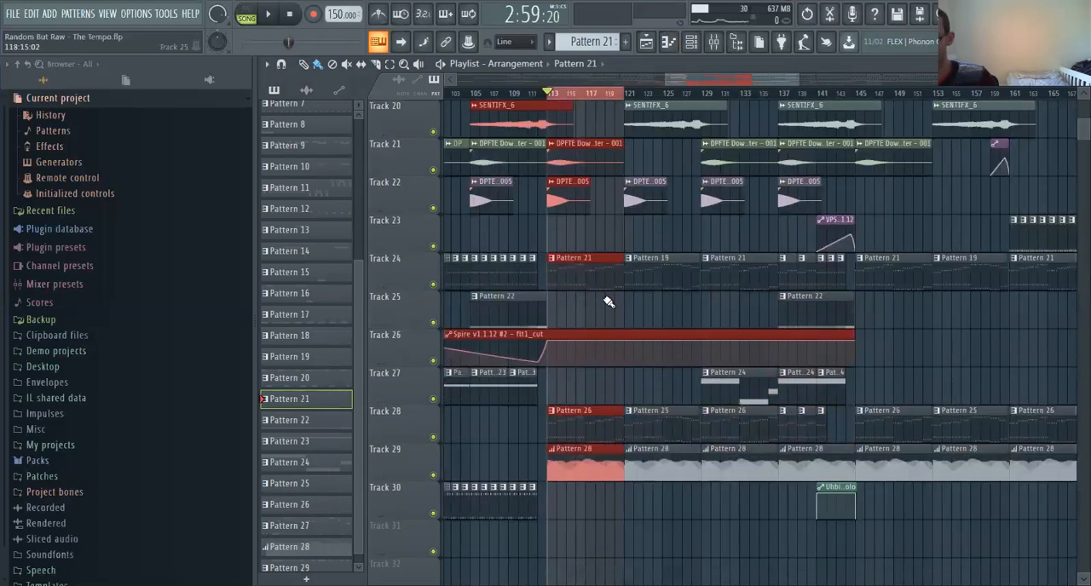
left_click(573, 430)
scroll(595, 362, "up", 2)
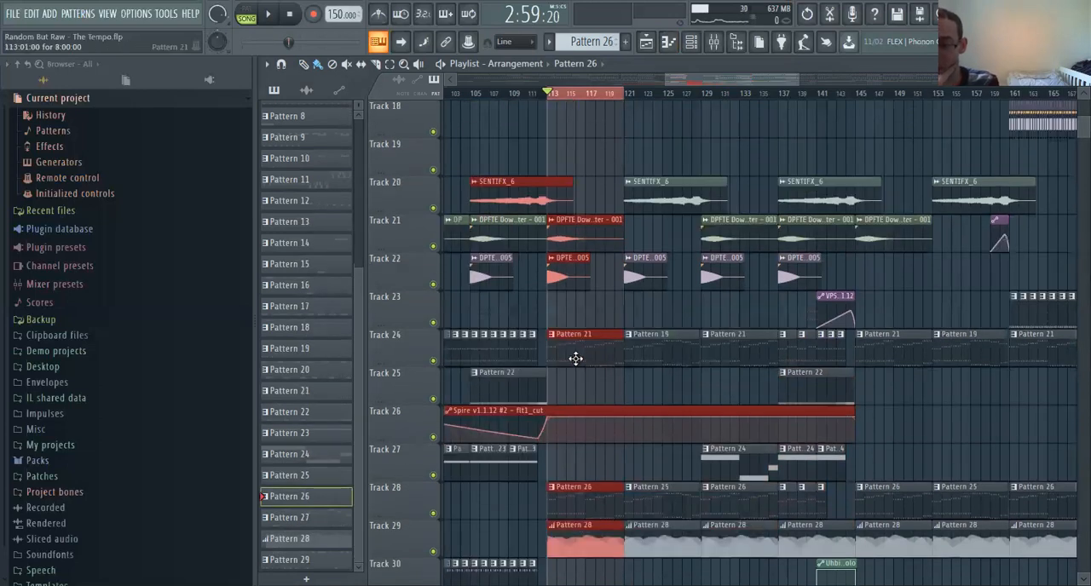
scroll(588, 340, "up", 1)
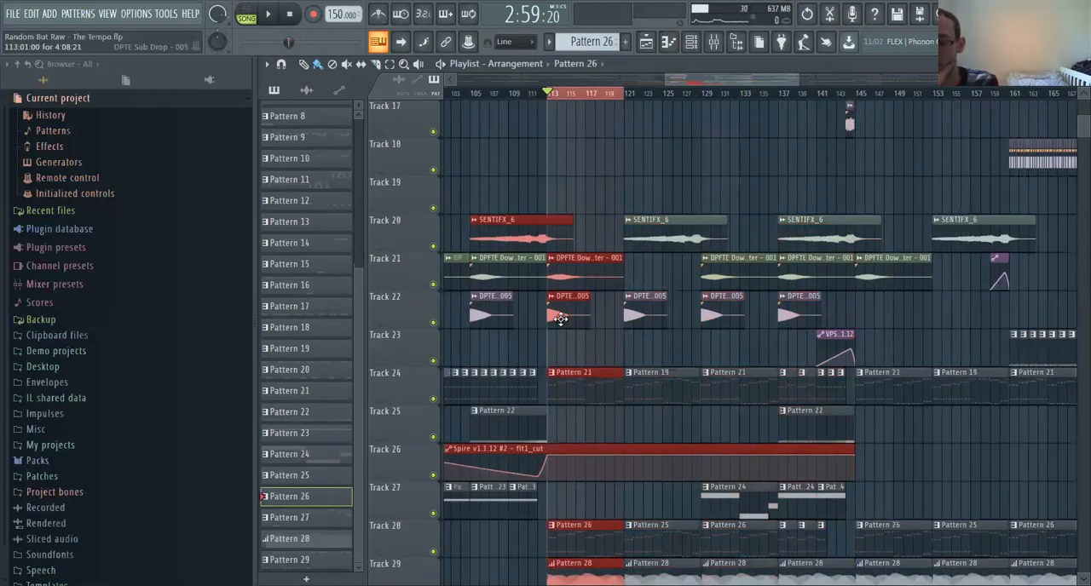
scroll(560, 319, "up", 1)
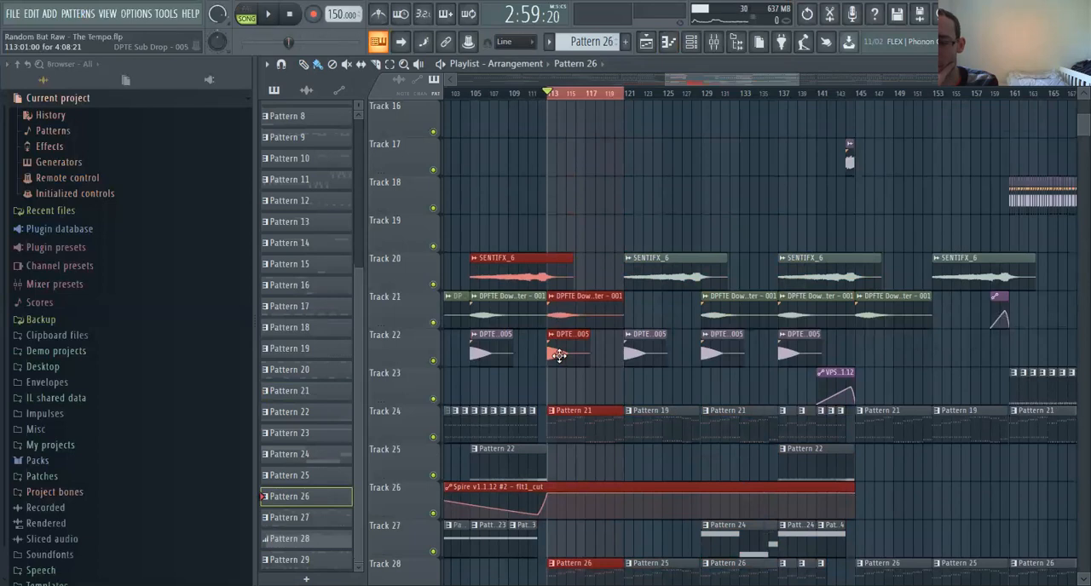
Inspect the DPTE Sub Drop - 005 and DPFTE Downlifter - 001 samples placed at bar 113, closing each one
double_click(558, 356)
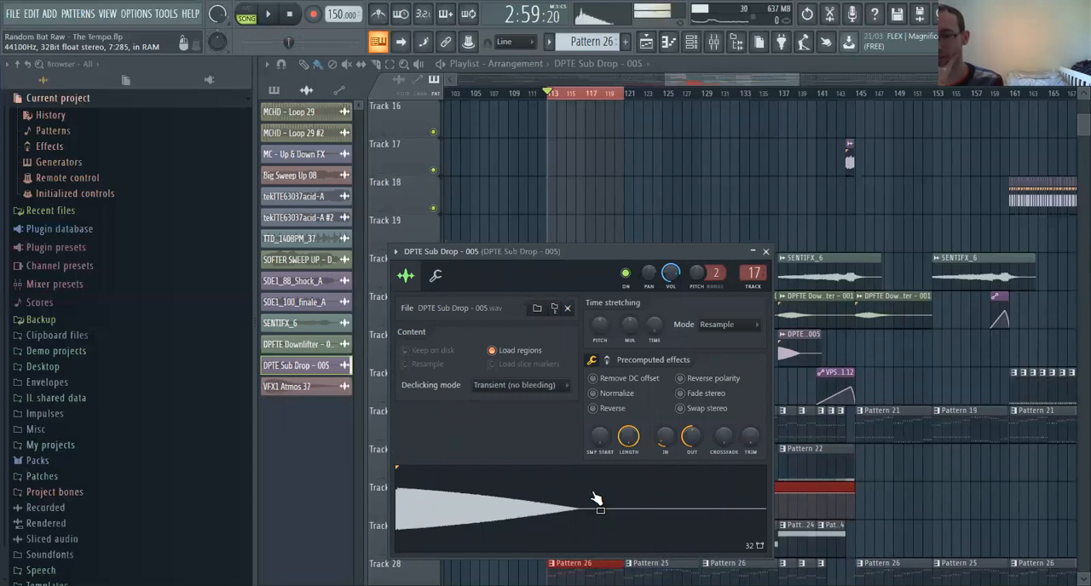
key("Escape")
double_click(584, 303)
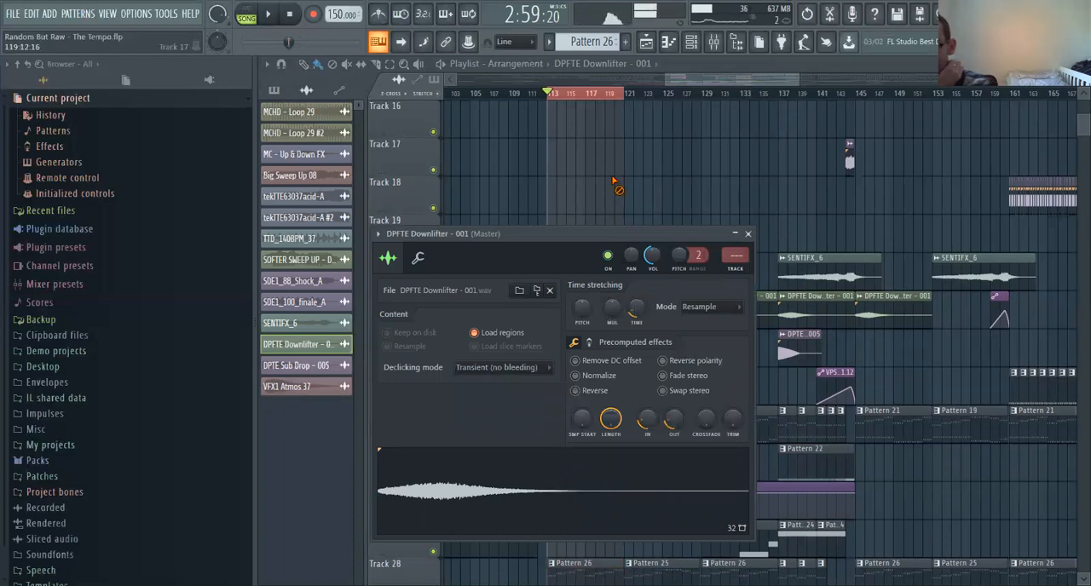
key("Escape")
Open the crash clip on Track 7 at bar 113 in the piano roll, and return to the playlist
scroll(618, 266, "up", 7)
scroll(615, 263, "up", 8)
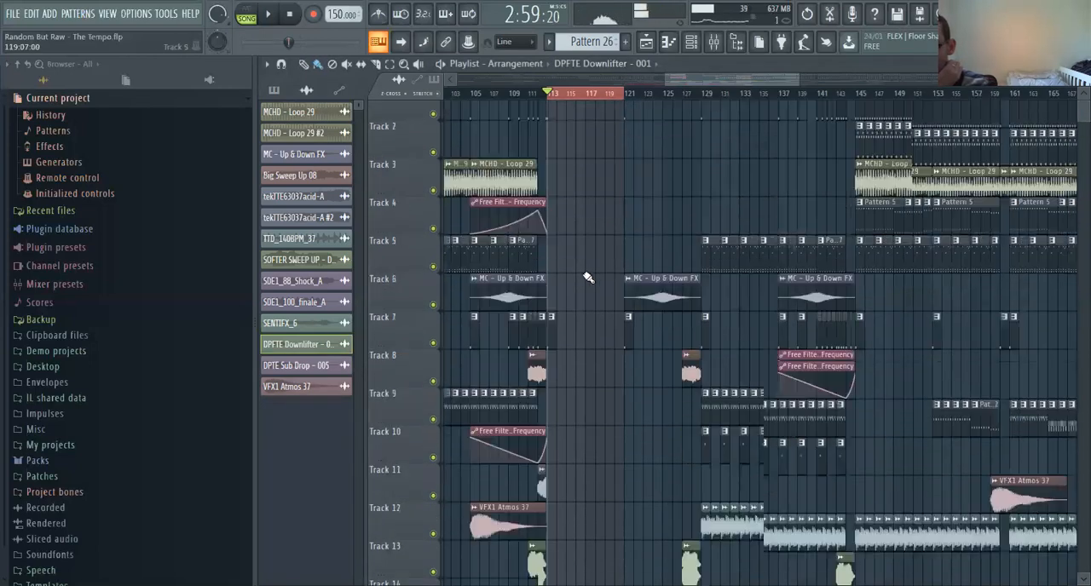
double_click(554, 350)
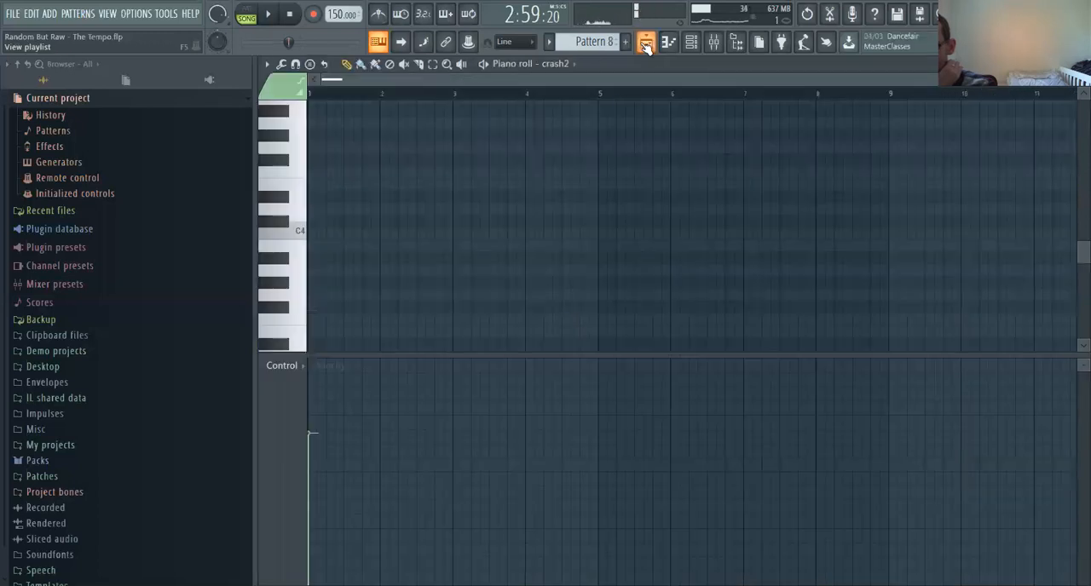
key("F5")
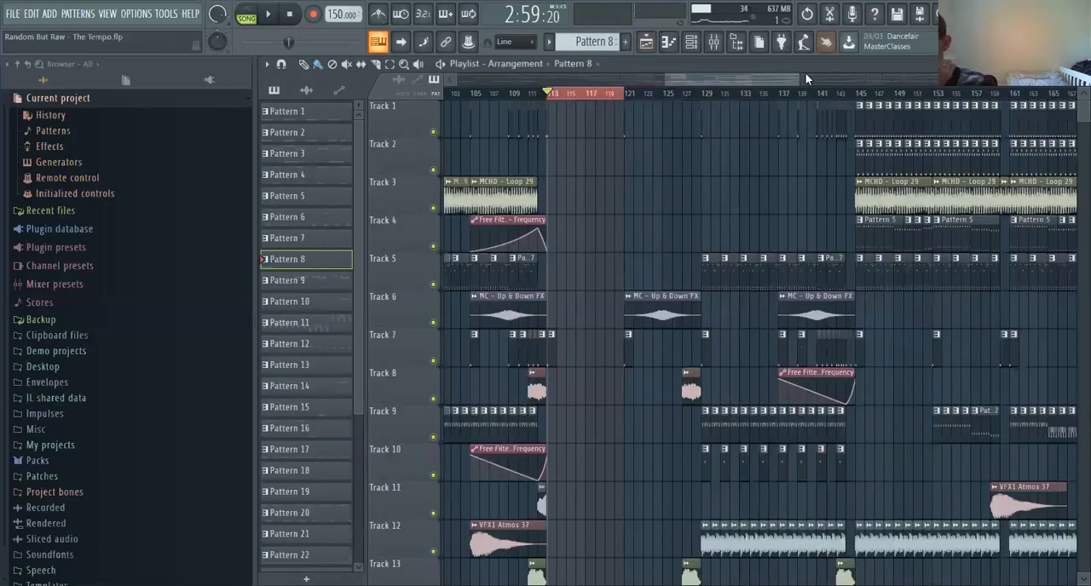
Select bars 113 to 129, play that section while viewing its tracks, and stop playback
left_click_drag(848, 81, 916, 82)
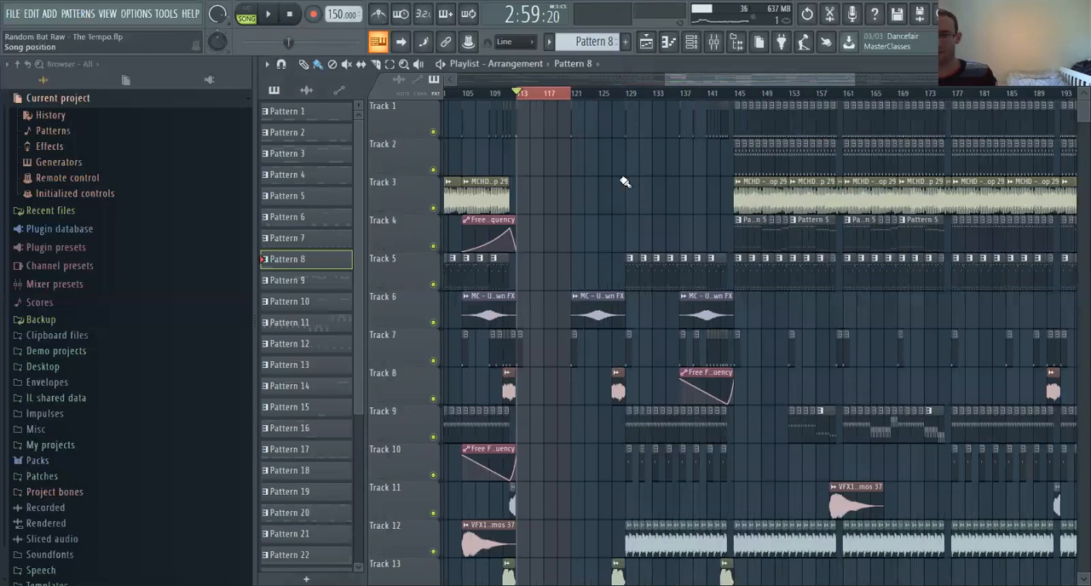
left_click_drag(525, 101, 621, 104)
left_click(274, 18)
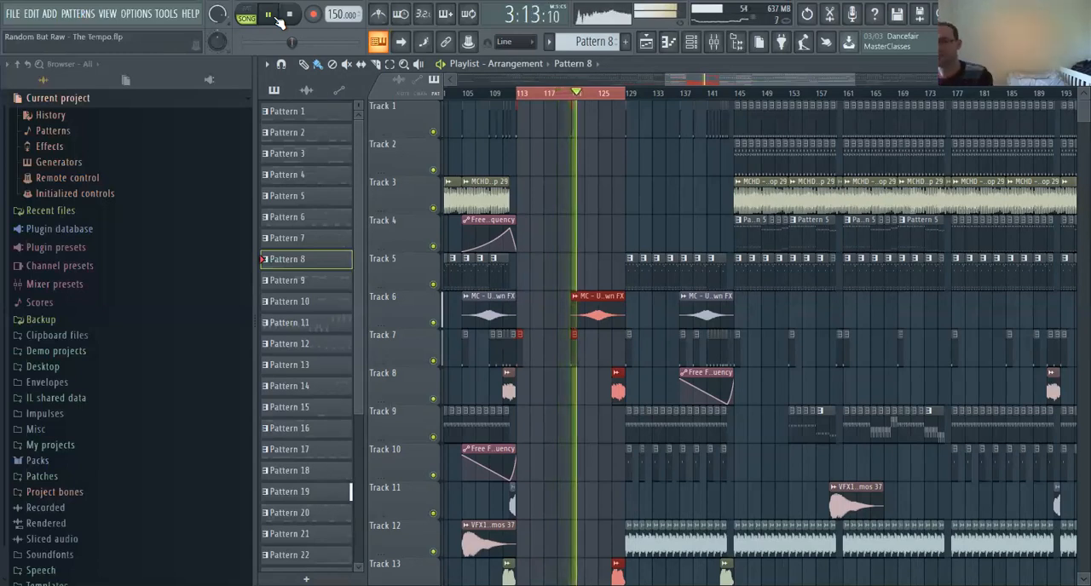
scroll(608, 266, "down", 3)
scroll(608, 265, "down", 11)
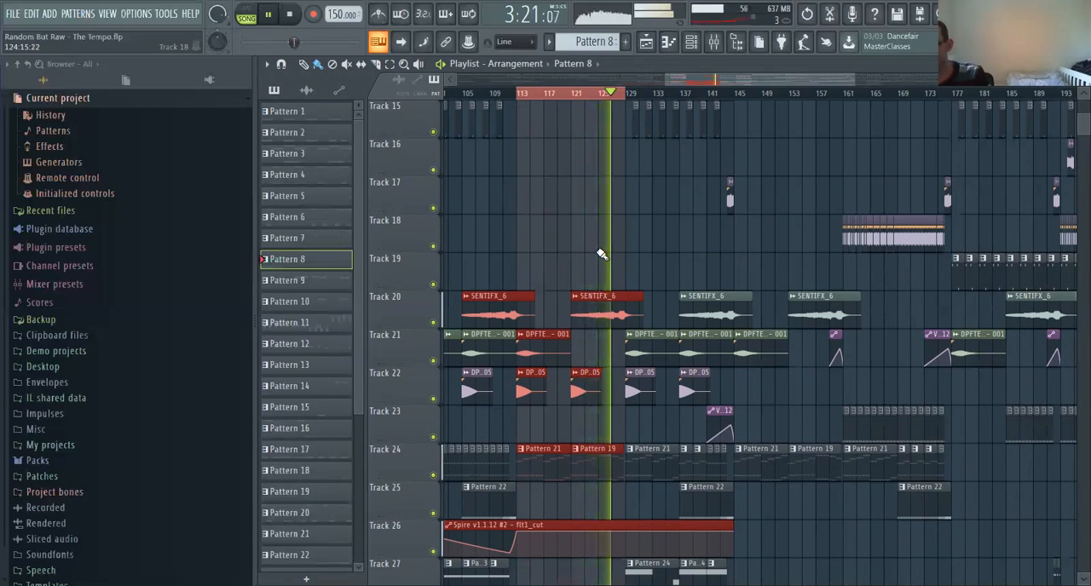
left_click(292, 21)
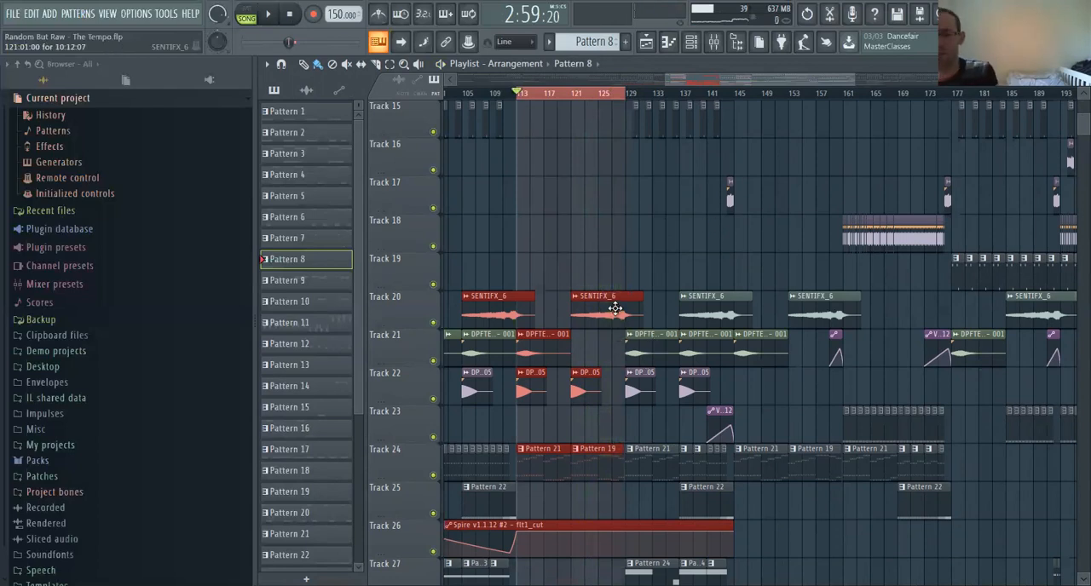
Open Pattern 21's notes and bring up its Spire v1.1.12 #2 synth together with the effects on mixer track 20
left_click(560, 456)
double_click(560, 456)
left_click_drag(667, 80, 182, 39)
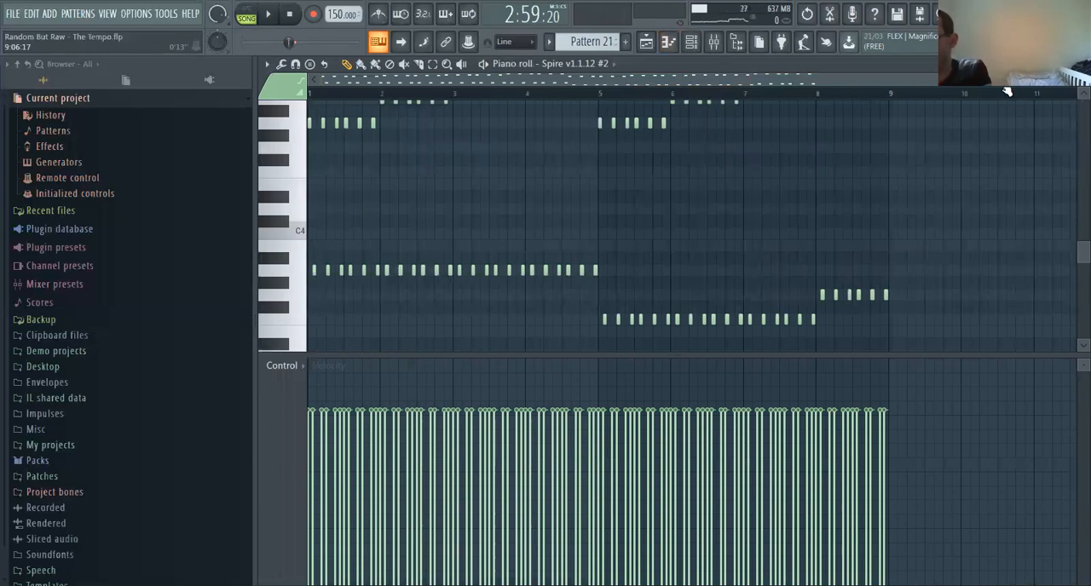
left_click(668, 41)
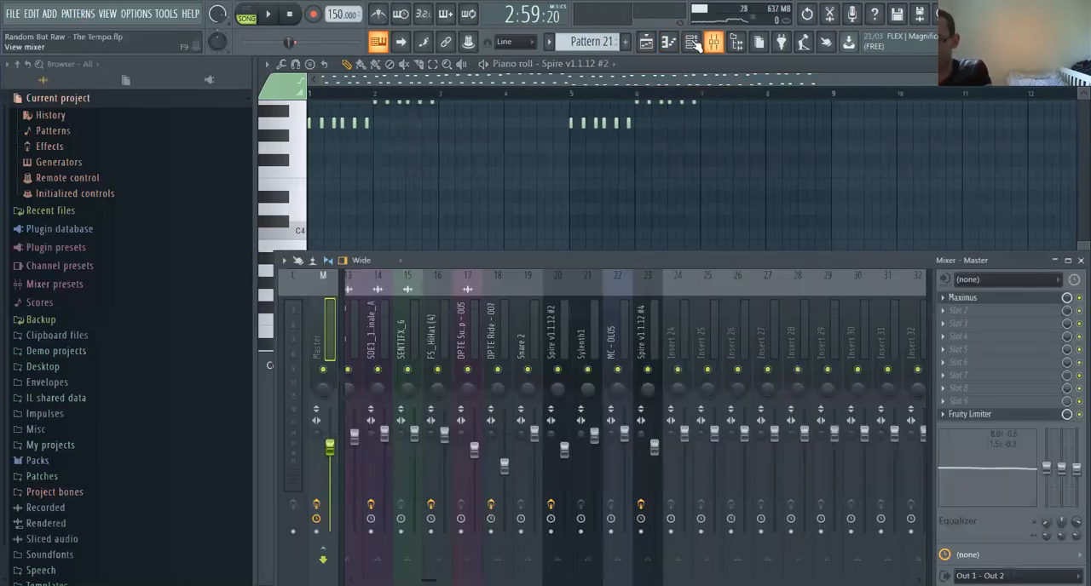
left_click(690, 41)
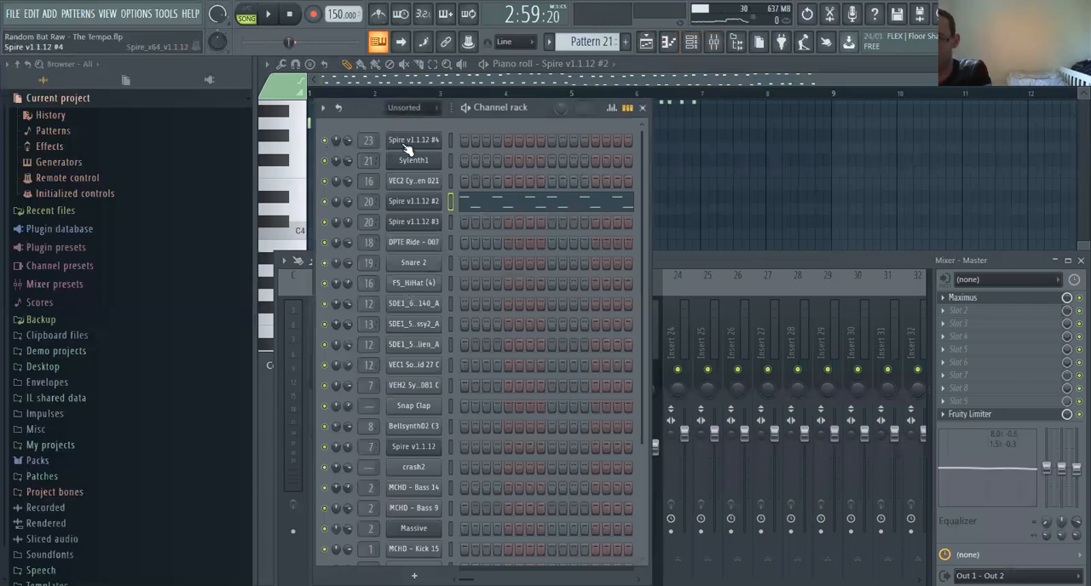
left_click(412, 202)
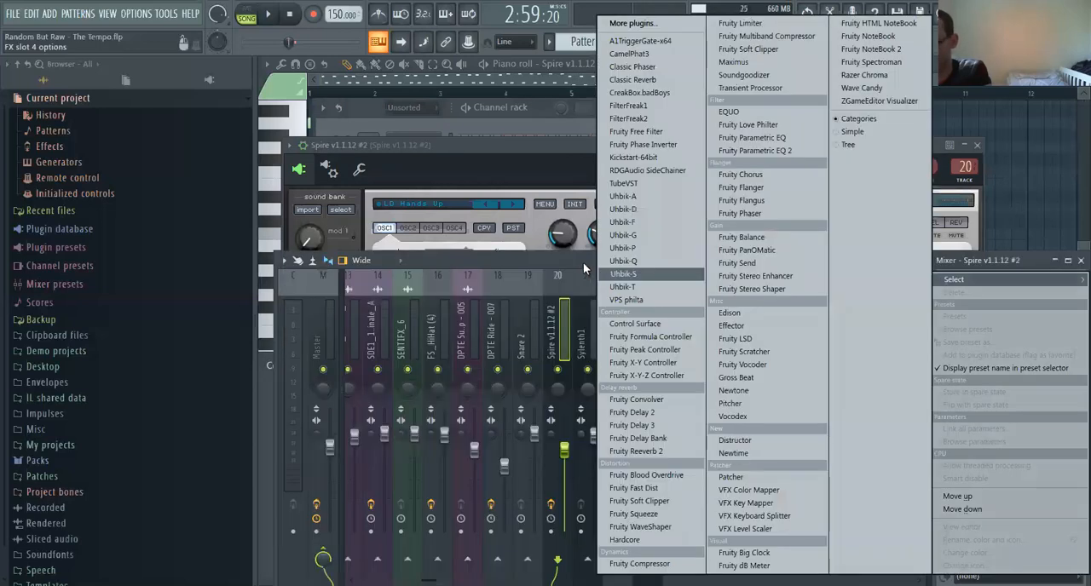
left_click(886, 495)
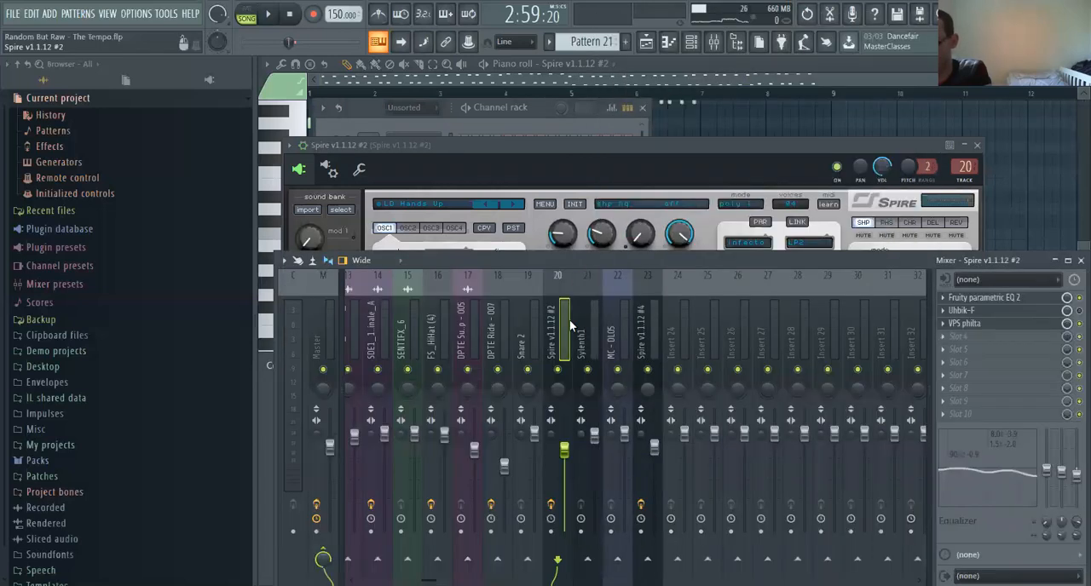
Open Fruity parametric EQ 2 on the Spire v1.1.12 #2 mixer track and slightly lower band 6's boost and frequency
left_click(1012, 298)
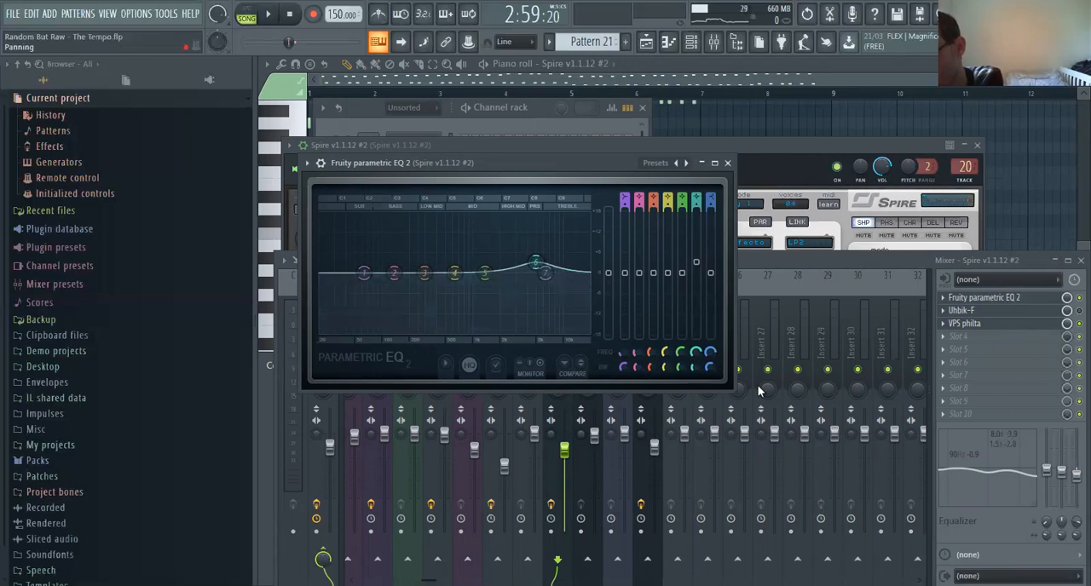
left_click(688, 372)
mouse_move(536, 262)
left_mouse_down()
mouse_move(520, 247)
mouse_move(530, 267)
left_mouse_up()
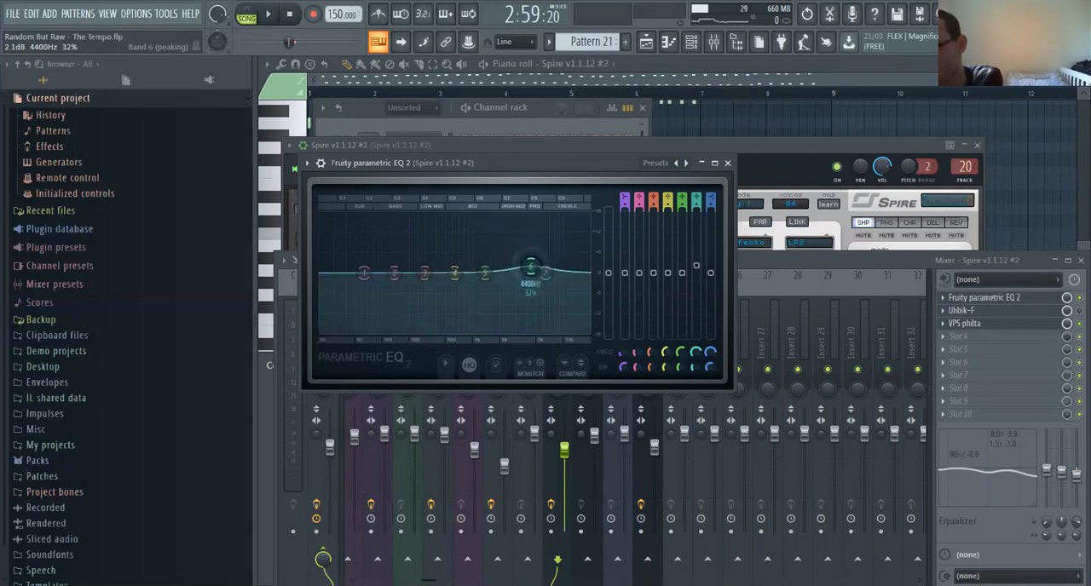
Raise EQ band 6's boost and frequency while Pattern 21 plays on its own, and save the project
left_click(247, 13)
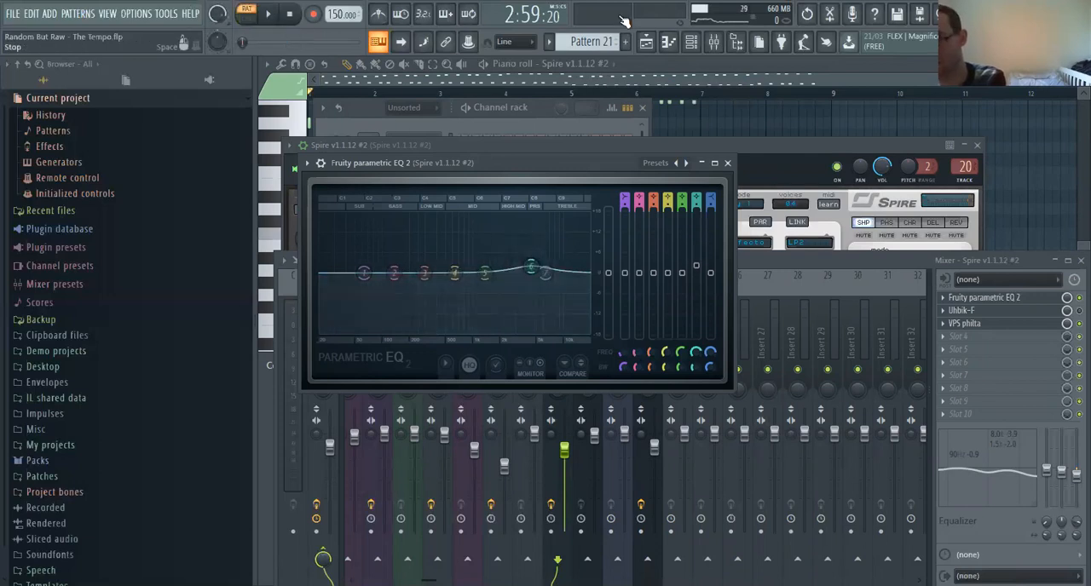
left_click(269, 16)
mouse_move(530, 267)
left_mouse_down()
mouse_move(539, 271)
mouse_move(534, 241)
mouse_move(521, 236)
mouse_move(426, 236)
mouse_move(502, 228)
mouse_move(570, 241)
mouse_move(481, 230)
mouse_move(394, 242)
mouse_move(575, 243)
mouse_move(540, 226)
mouse_move(462, 235)
mouse_move(549, 232)
mouse_move(458, 236)
mouse_move(524, 243)
mouse_move(542, 259)
left_mouse_up()
key("space")
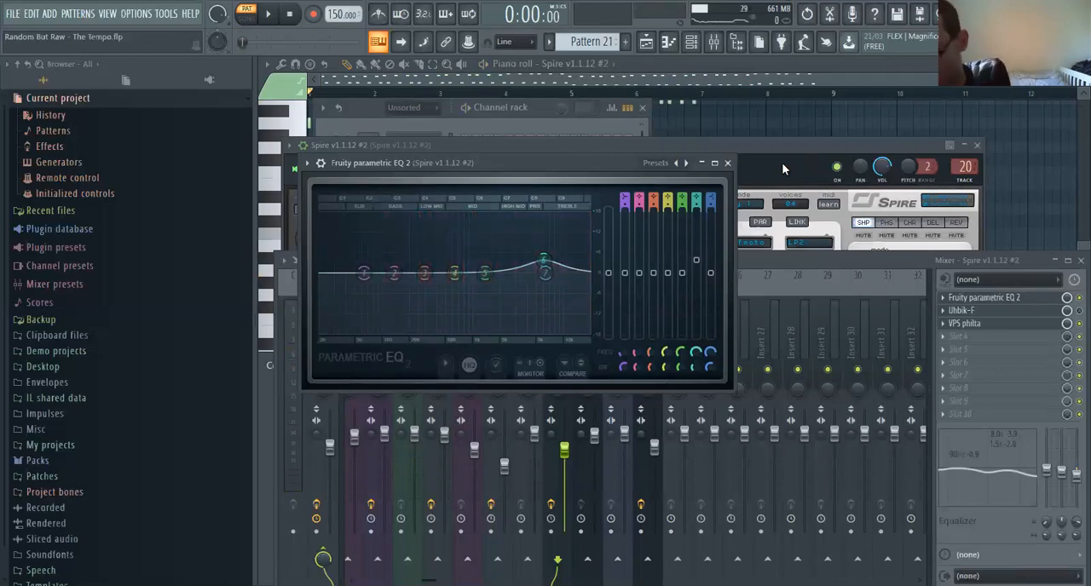
key("ctrl+s")
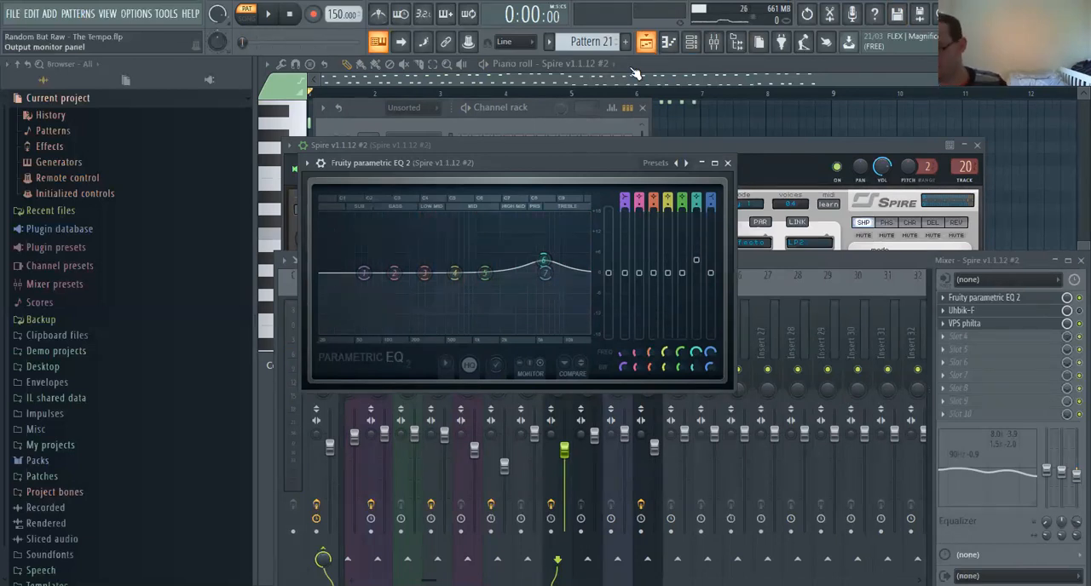
Return to the playlist in song mode and select bars 129 to 145
left_click(646, 42)
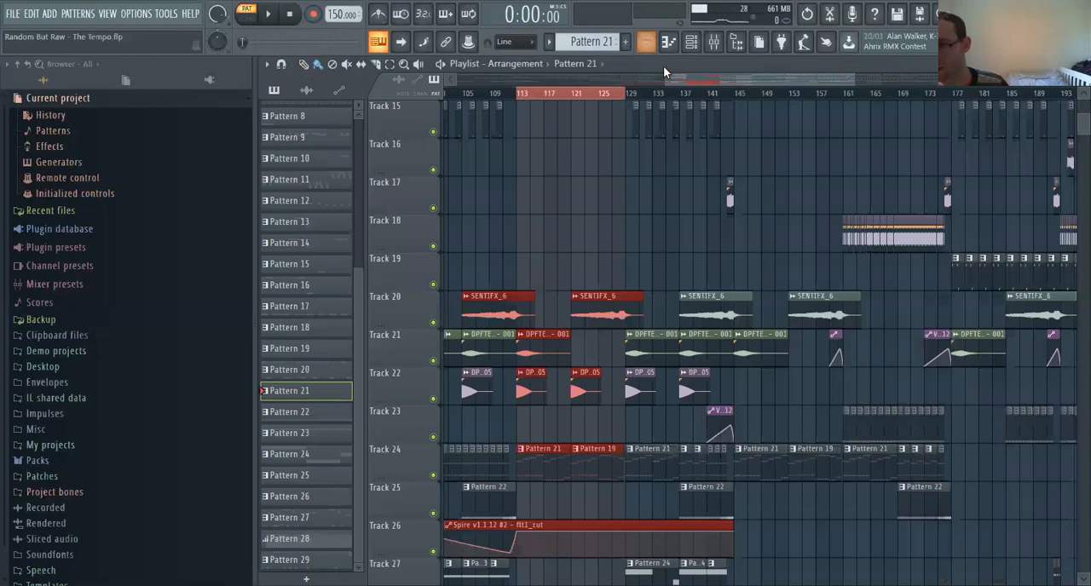
left_click_drag(698, 82, 704, 83)
scroll(699, 185, "up", 7)
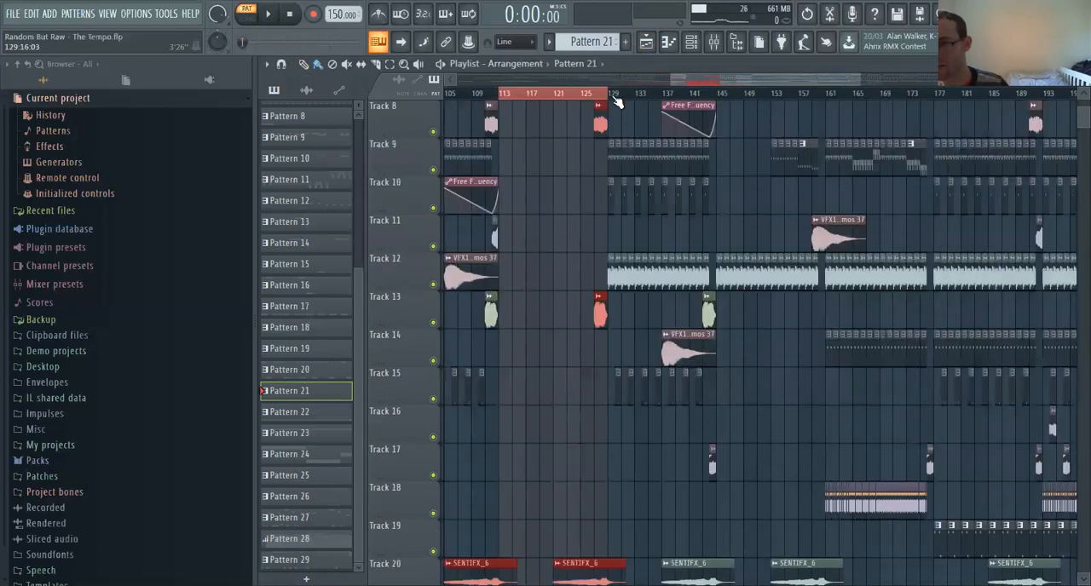
left_click(617, 97, "ctrl")
left_click_drag(628, 102, 714, 110)
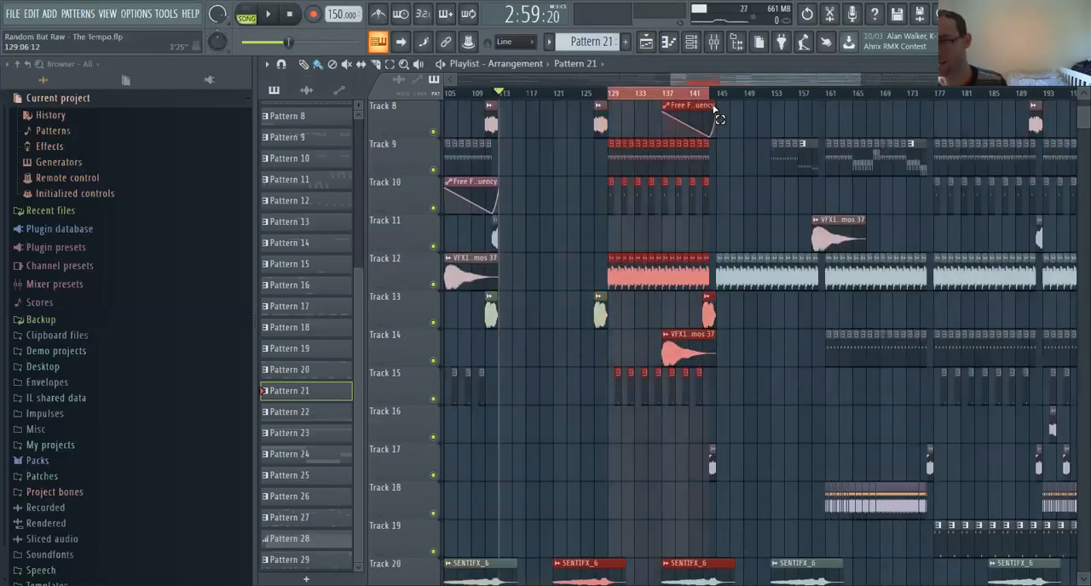
left_click_drag(859, 81, 776, 85)
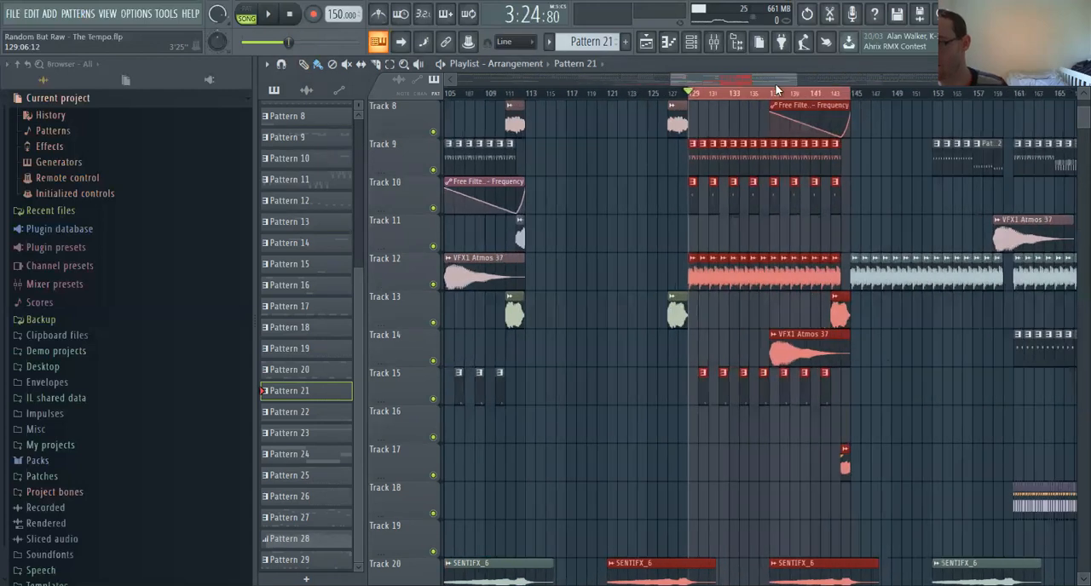
Open the Sylenth1 Pattern 24 clip at bar 129, play its long notes briefly, and return to the playlist
scroll(791, 297, "down", 9)
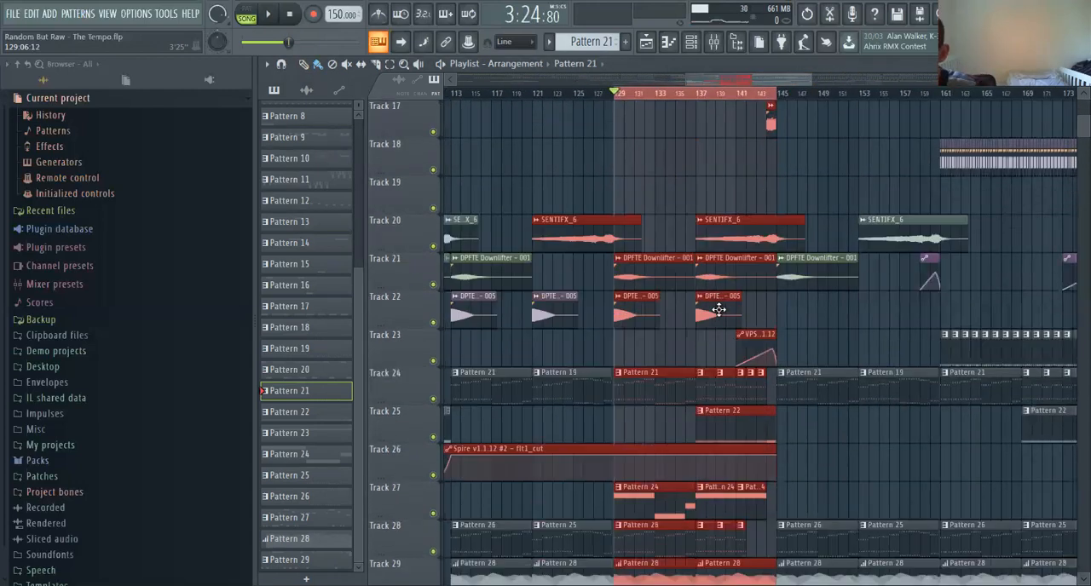
scroll(718, 310, "down", 2)
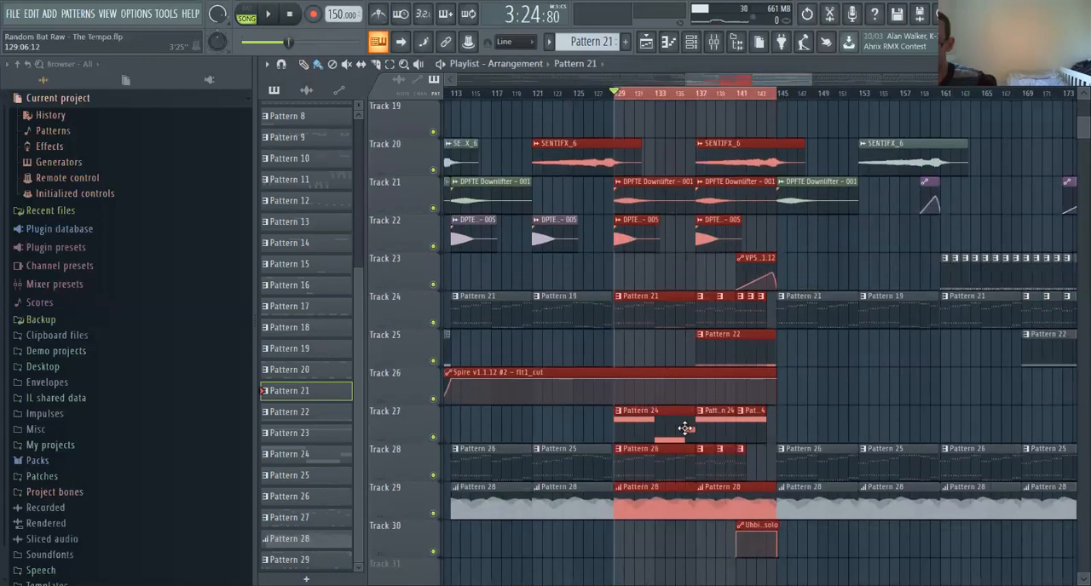
double_click(627, 431)
left_click(252, 13)
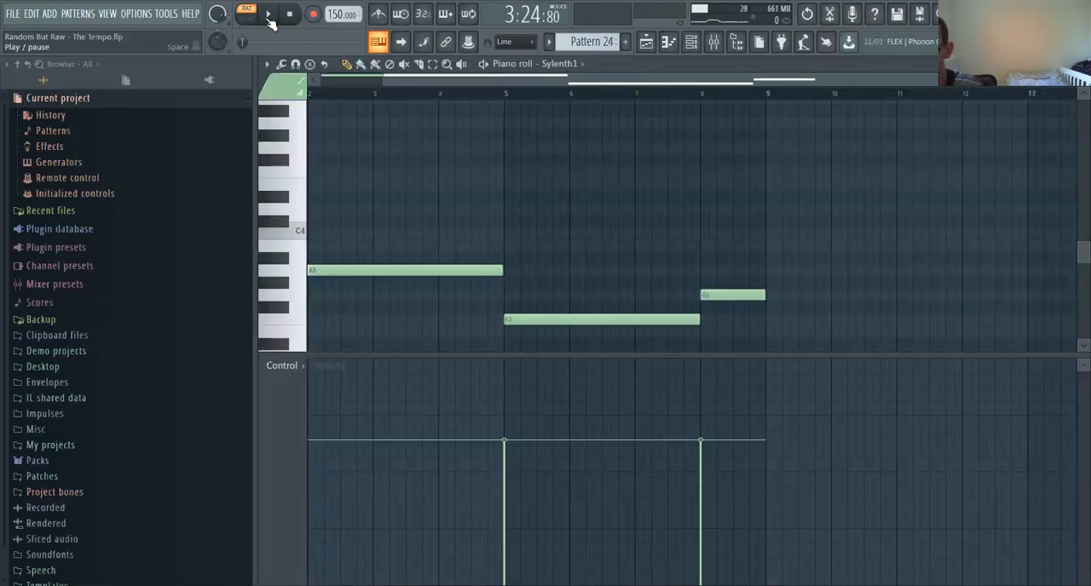
left_click(269, 16)
left_click(292, 18)
left_click(646, 41)
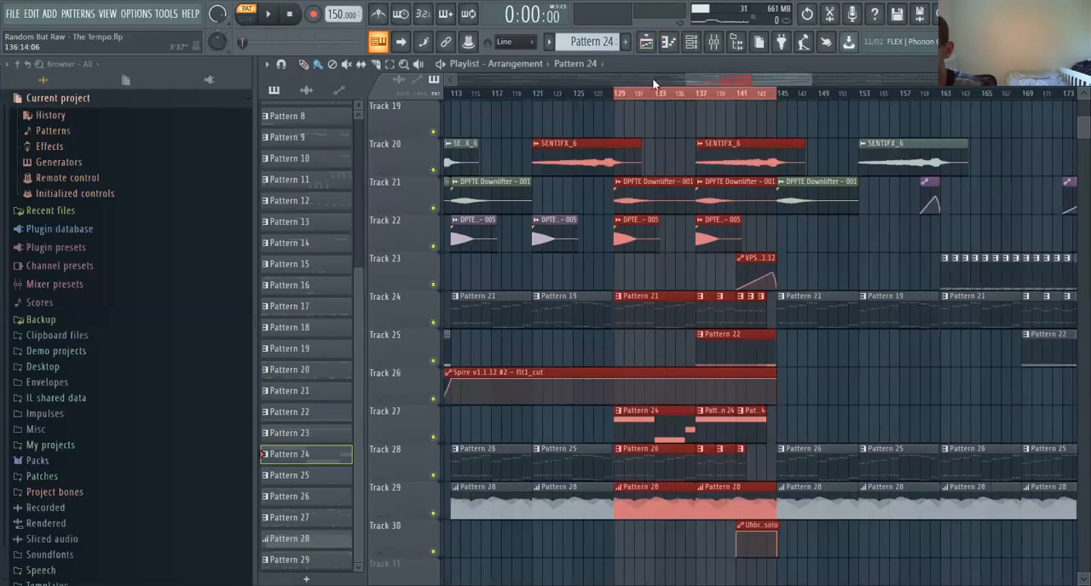
Clear the bar 129 to 145 selection and play the song from bar 129
left_click_drag(812, 86, 823, 86)
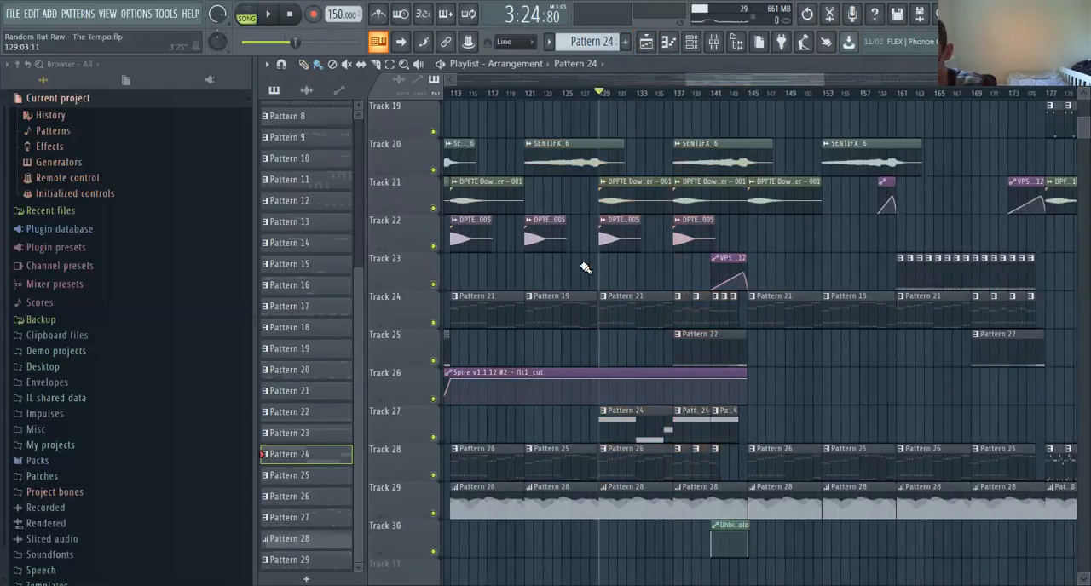
scroll(648, 289, "up", 4)
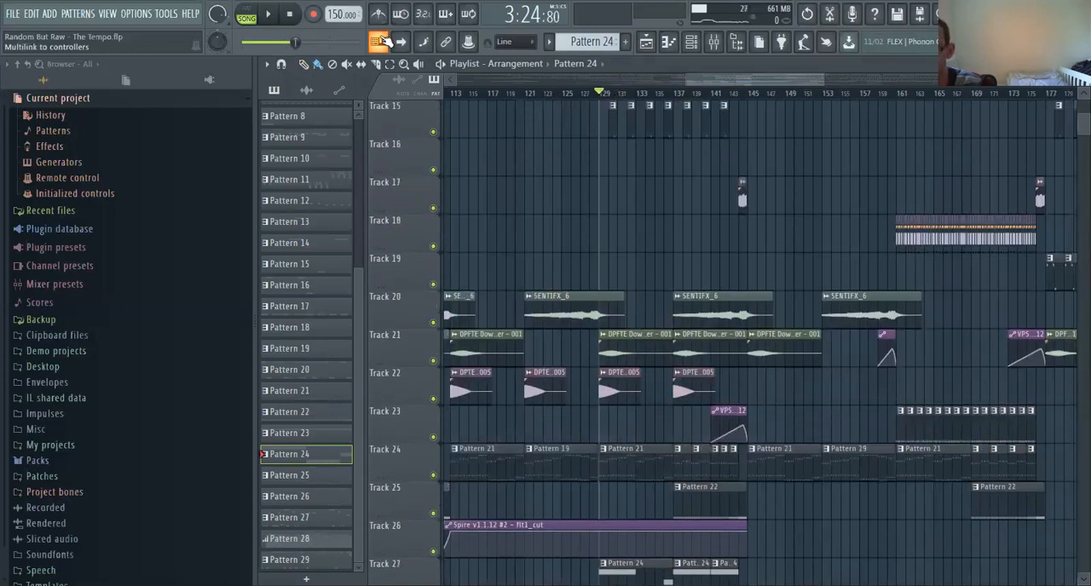
left_click(271, 17)
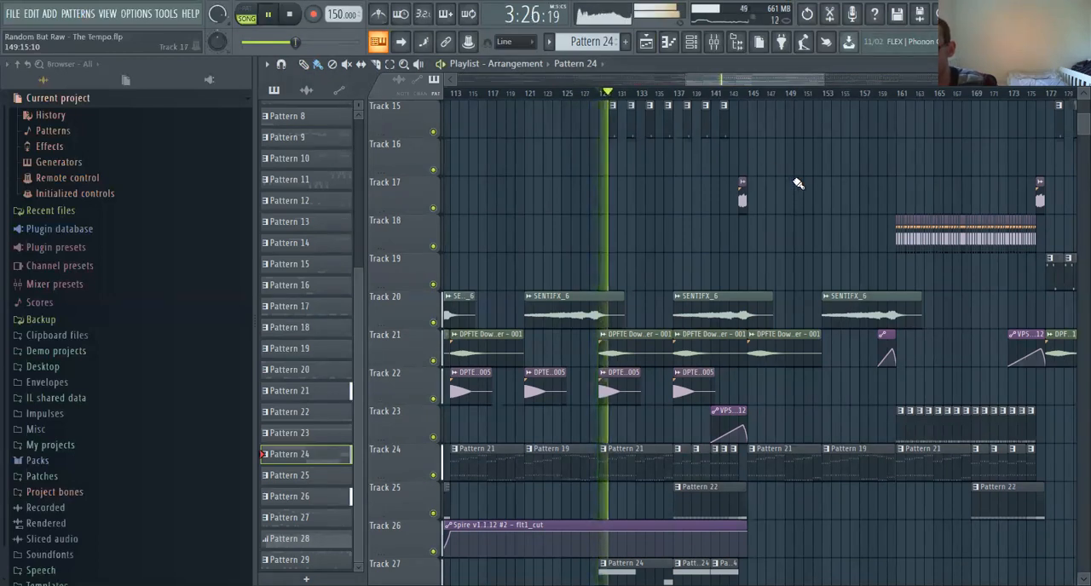
Look through the playlist tracks above while the section from bar 129 plays, and stop the song
scroll(826, 202, "up", 3)
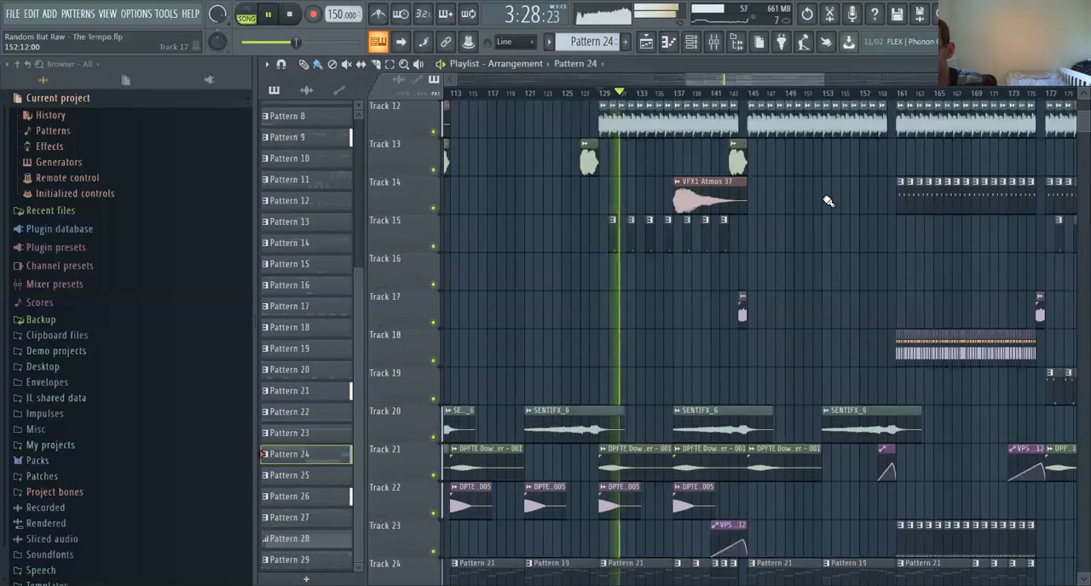
scroll(827, 202, "up", 7)
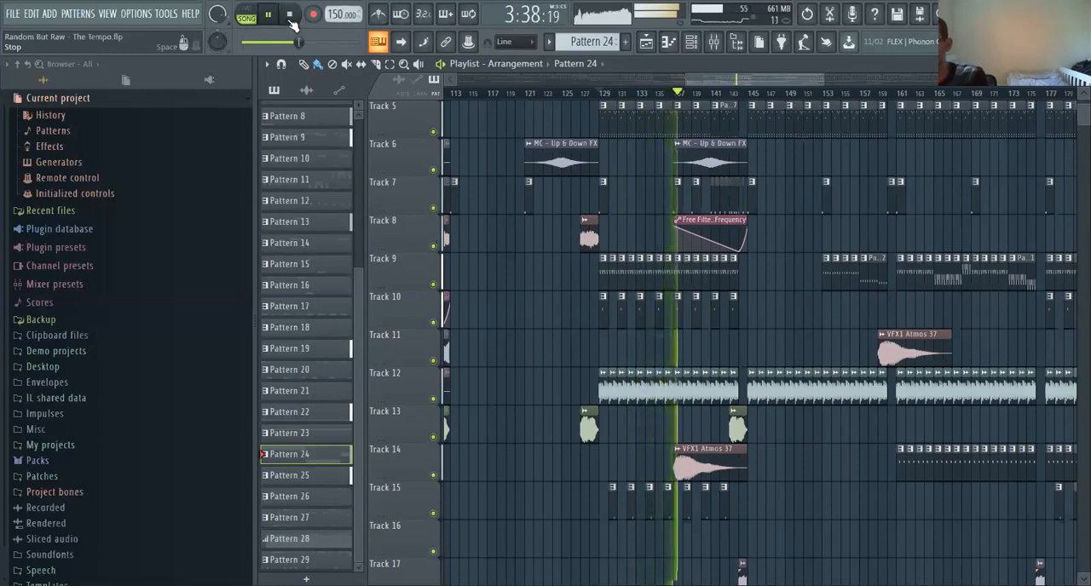
scroll(738, 246, "down", 3)
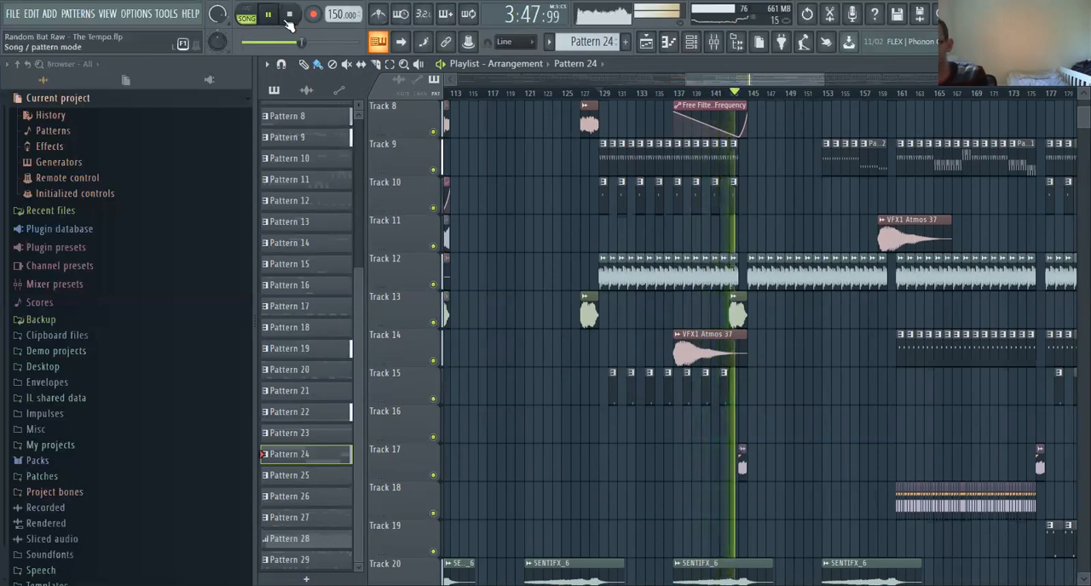
left_click(290, 16)
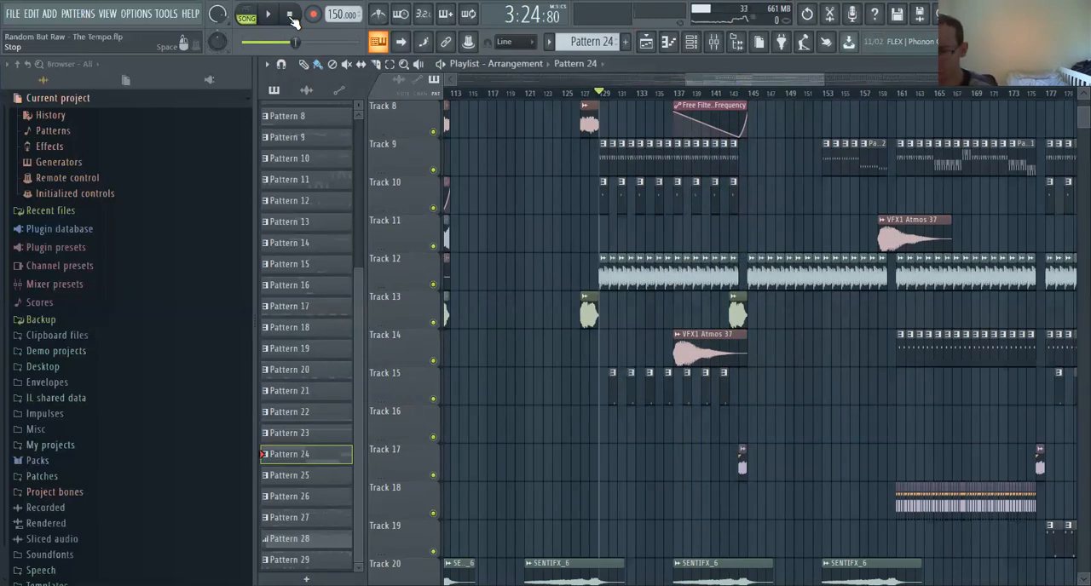
Compare the clips before and after bar 145, and play the song from bar 144 into the next section
scroll(767, 372, "up", 3)
scroll(768, 372, "up", 1)
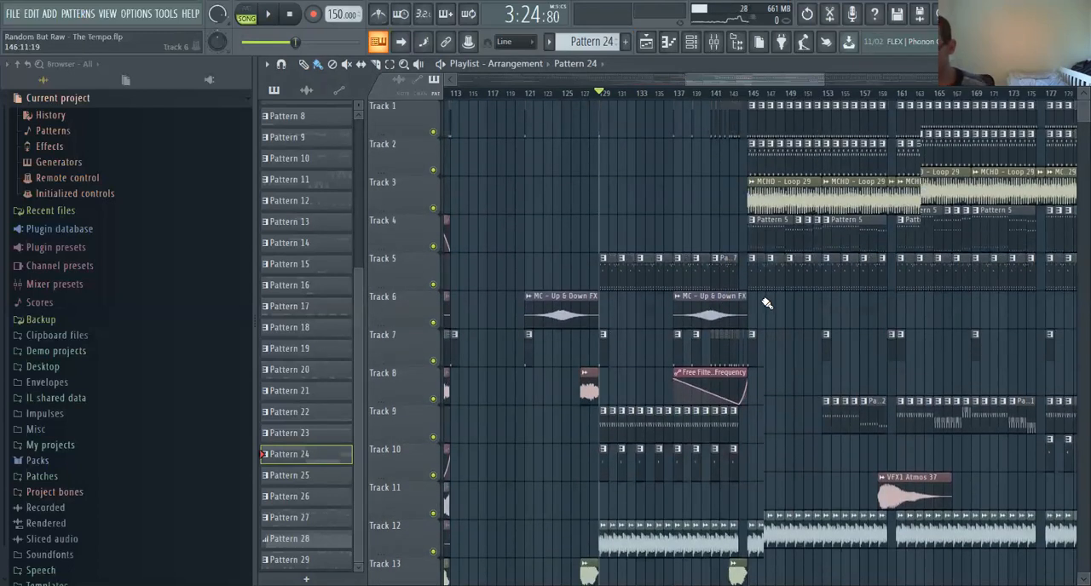
scroll(765, 304, "down", 7)
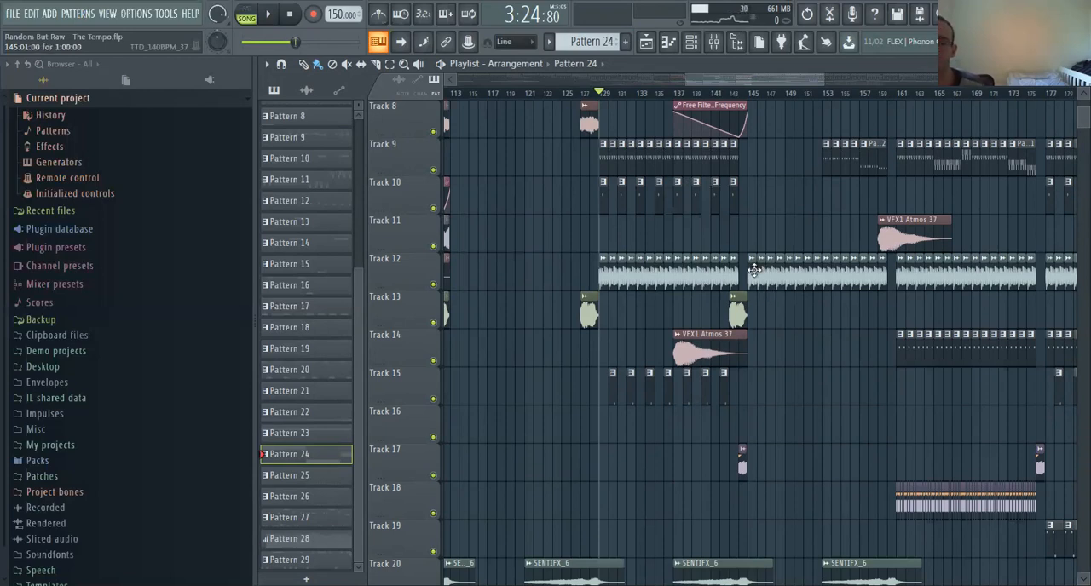
scroll(755, 271, "up", 7)
left_click(721, 99)
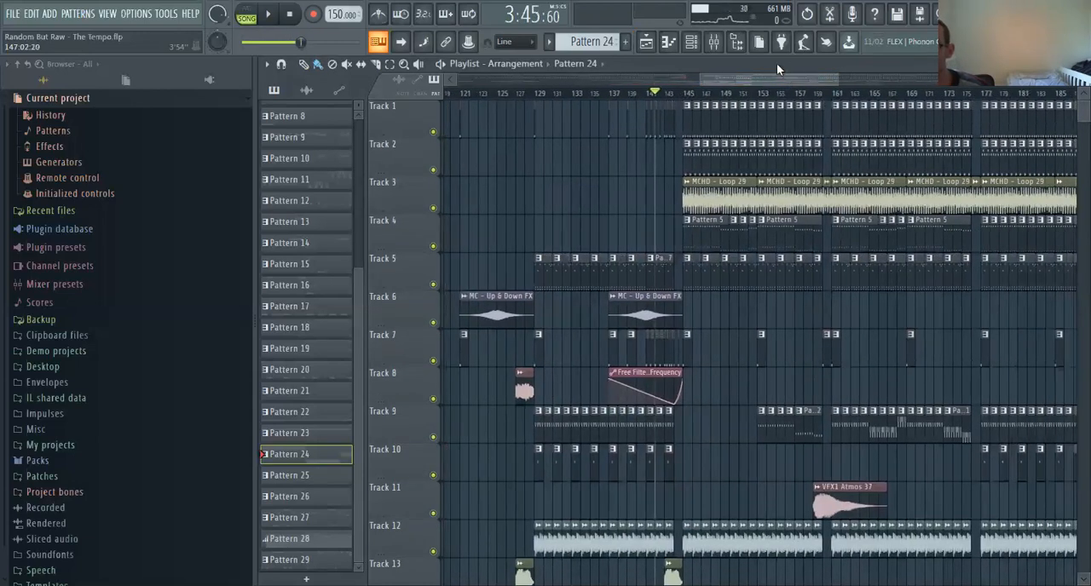
left_click_drag(765, 79, 761, 79)
left_click(698, 100)
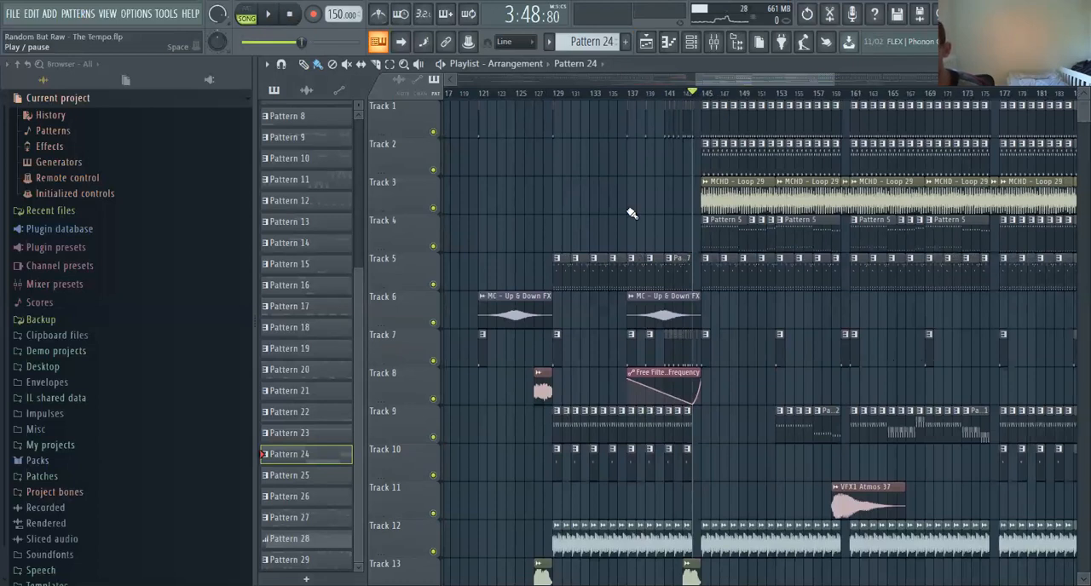
scroll(723, 311, "down", 7)
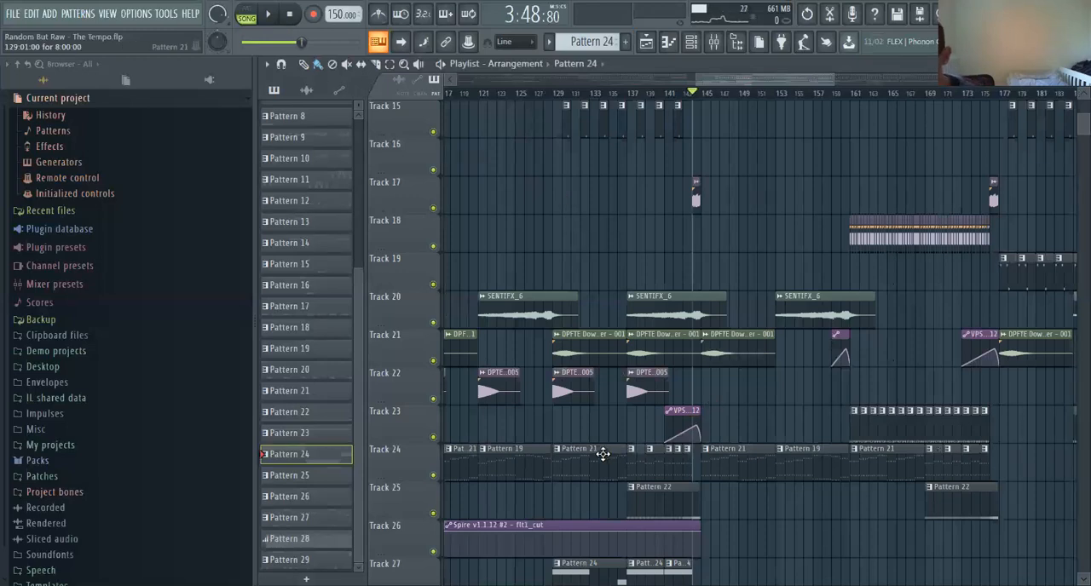
scroll(603, 454, "up", 5)
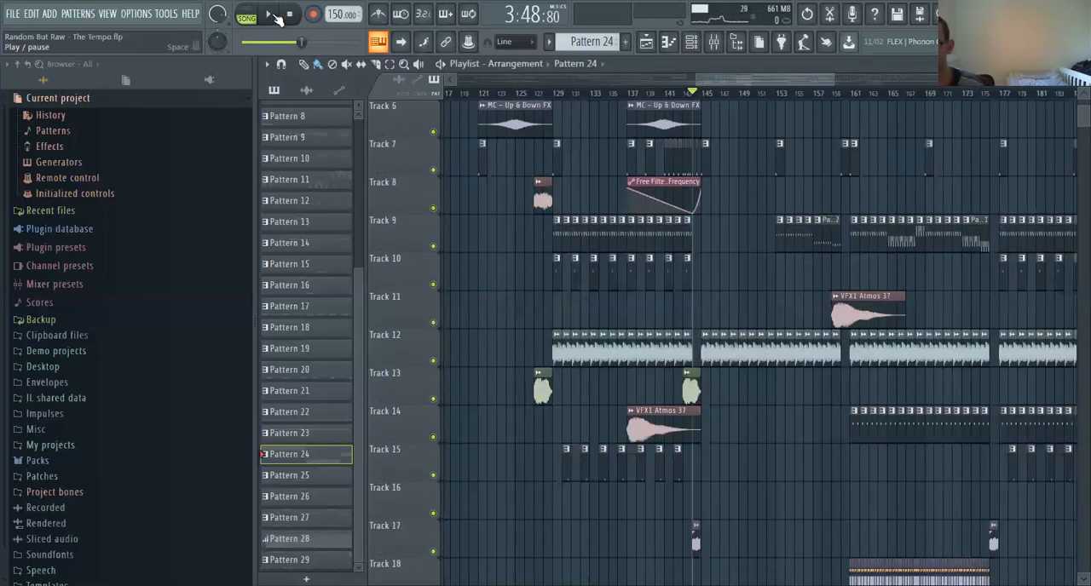
left_click(272, 16)
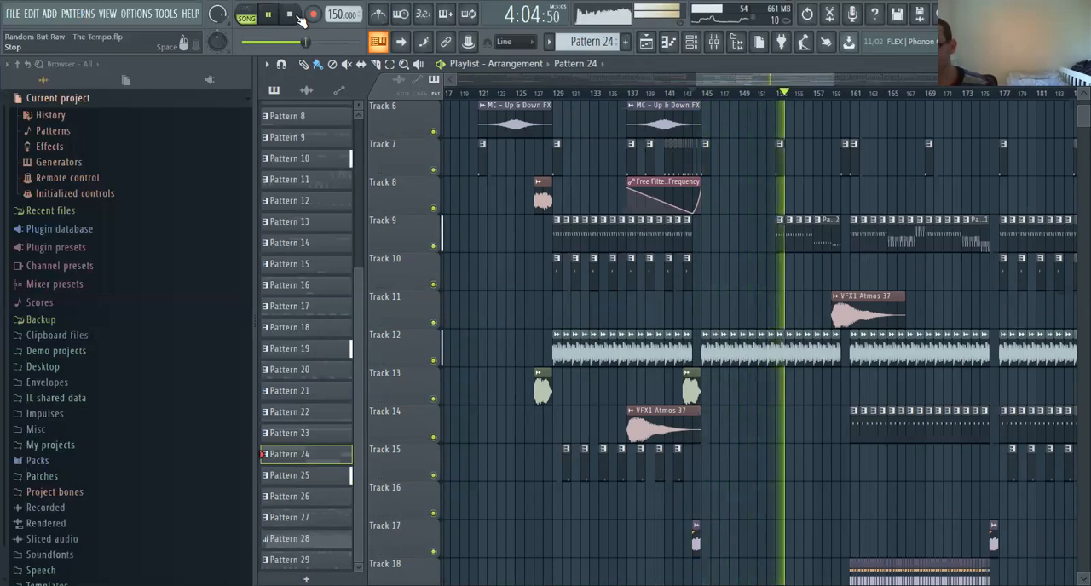
scroll(816, 340, "up", 5)
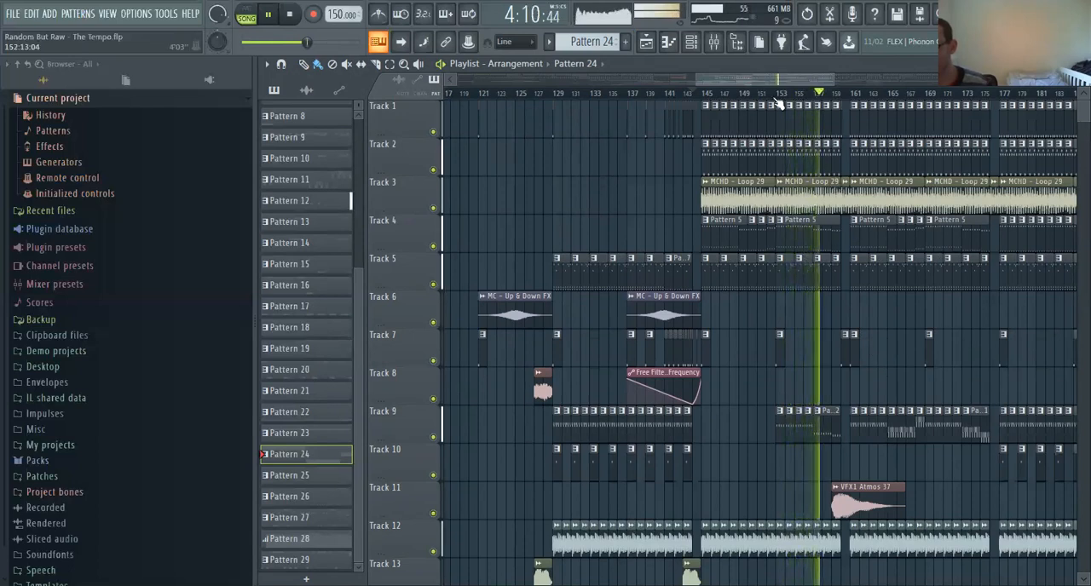
Restart playback from bar 113 and briefly show the channel rack
left_click_drag(773, 79, 751, 80)
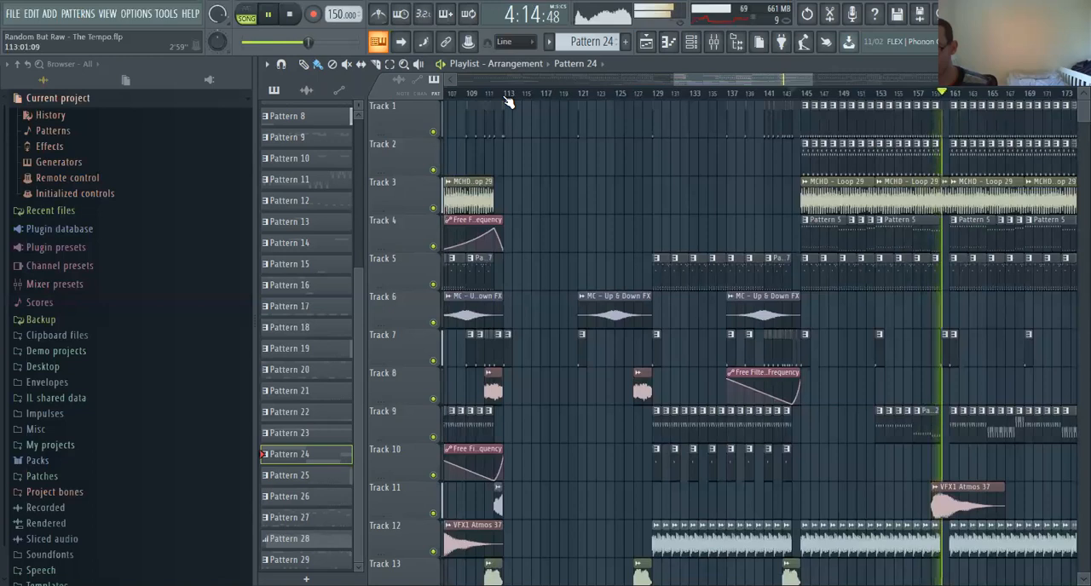
left_click(506, 96)
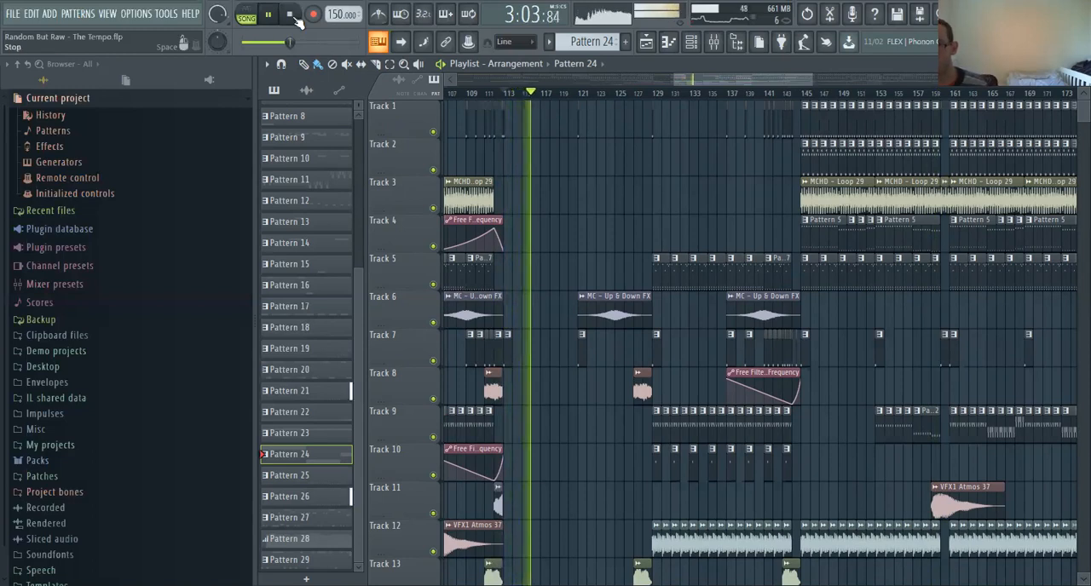
left_click(692, 41)
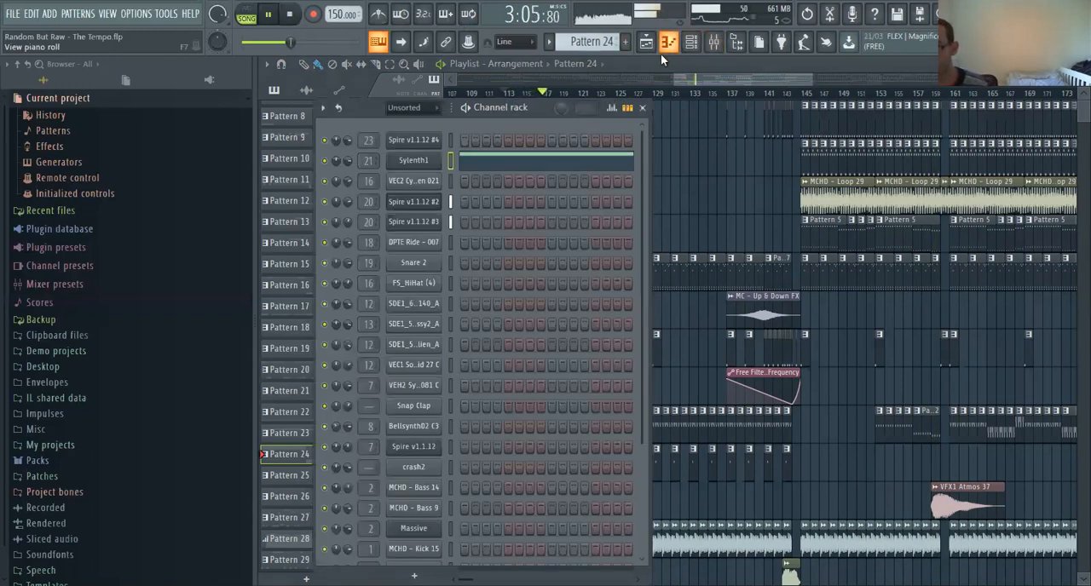
left_click(643, 108)
View the notes of the Pattern 21 clip at bar 113 in the piano roll, return to the playlist, and stop playback
scroll(630, 345, "down", 8)
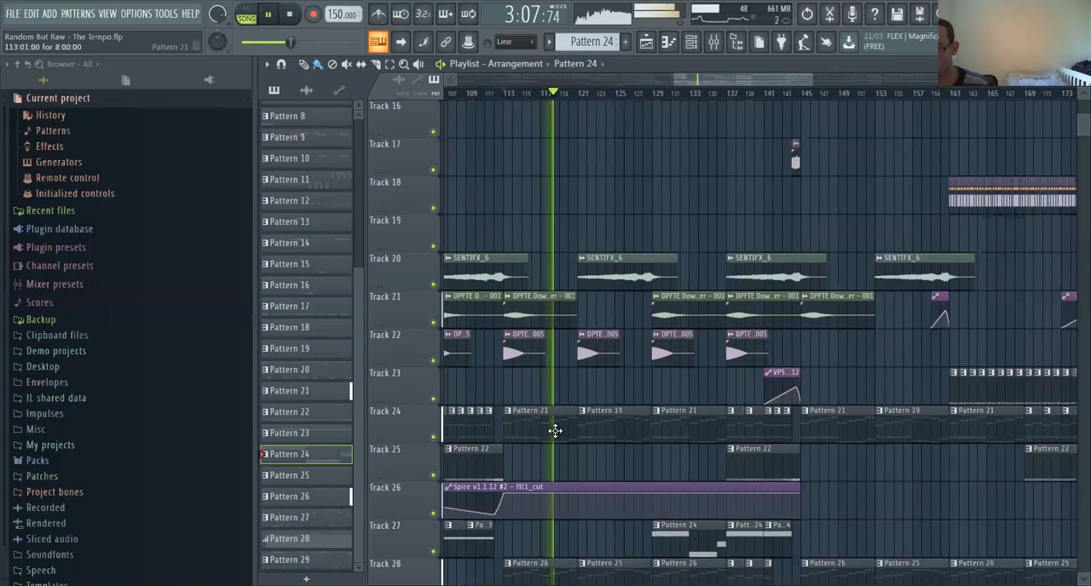
double_click(555, 431)
left_click_drag(665, 80, 474, 81)
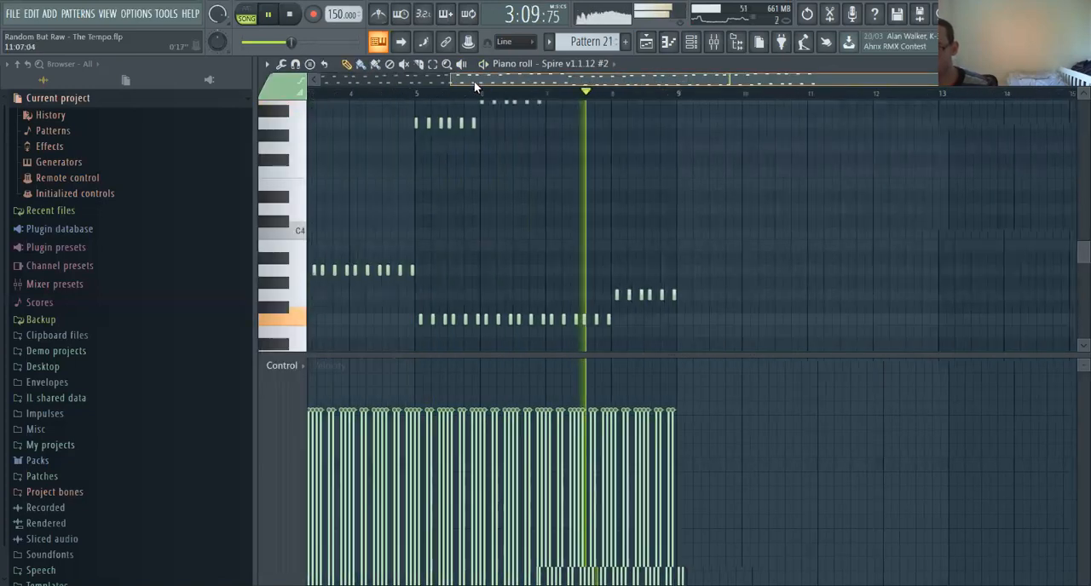
left_click(646, 42)
left_click(290, 15)
Examine the notes of the Pattern 26 clip at bar 113 in the piano roll, and return to the playlist's tracks
scroll(621, 174, "down", 2)
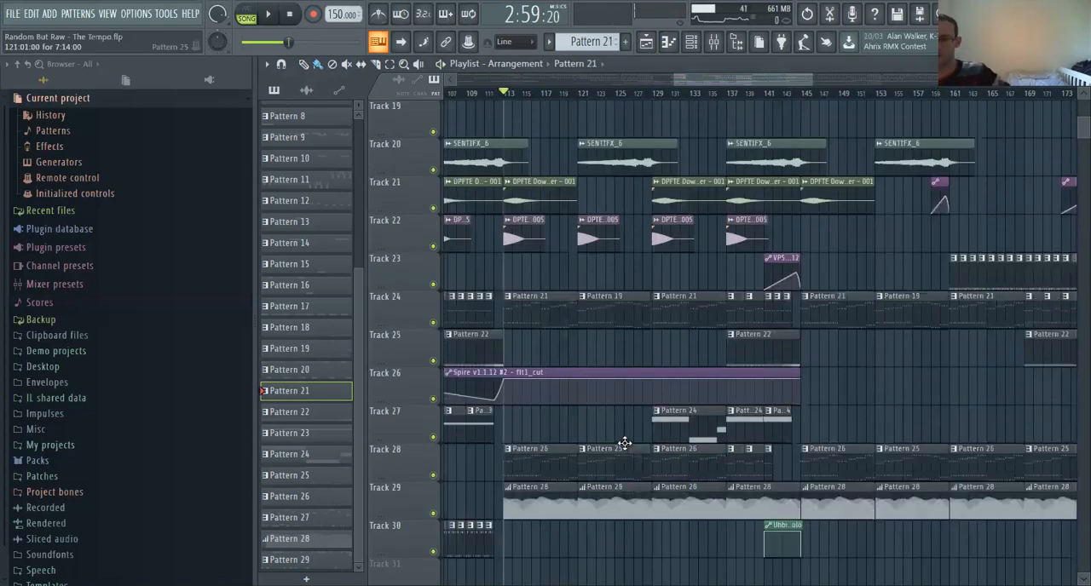
double_click(551, 465)
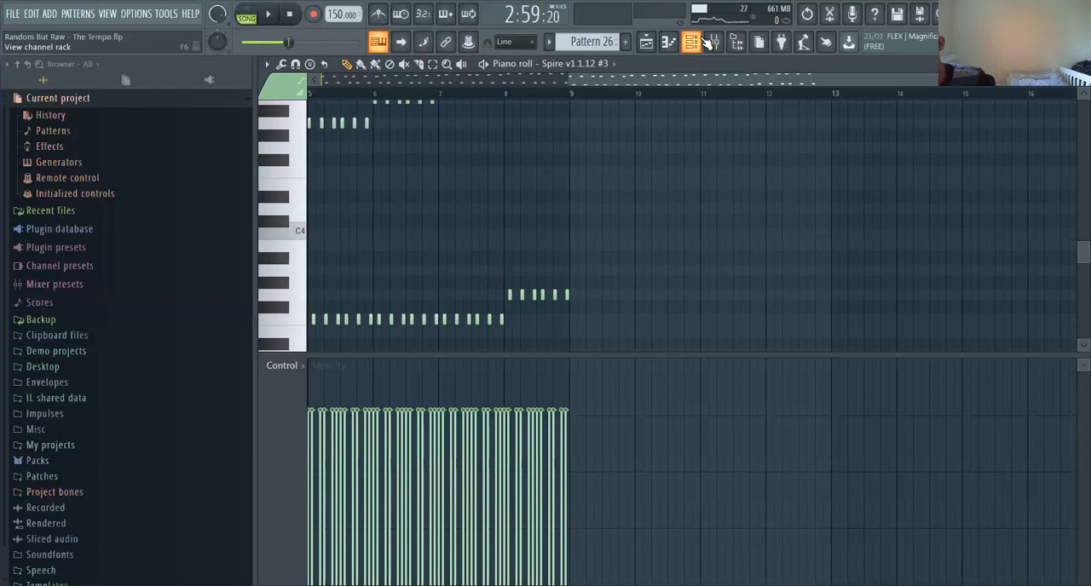
left_click(646, 42)
scroll(606, 115, "up", 5)
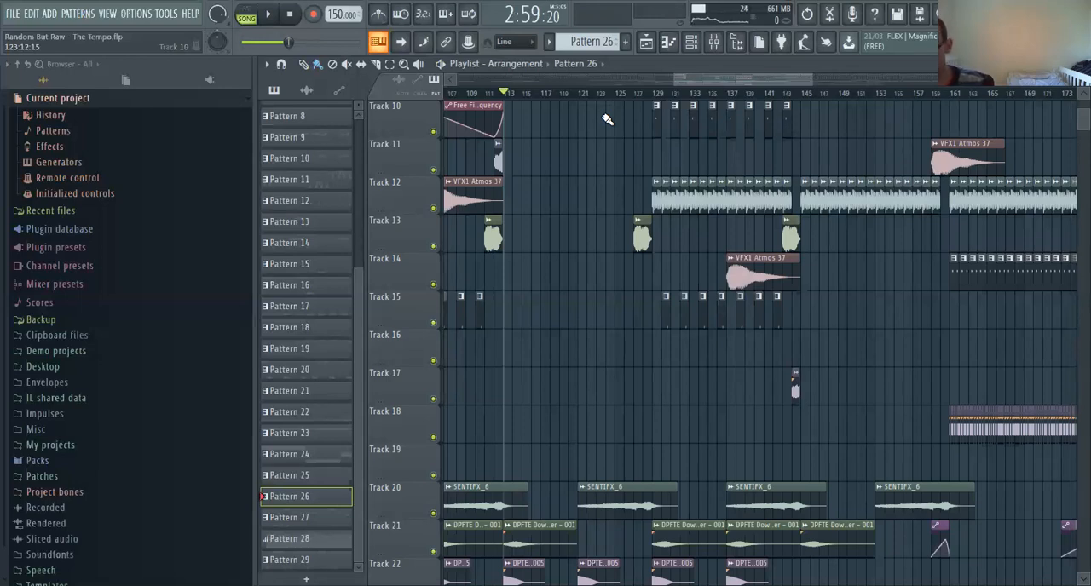
scroll(628, 260, "down", 4)
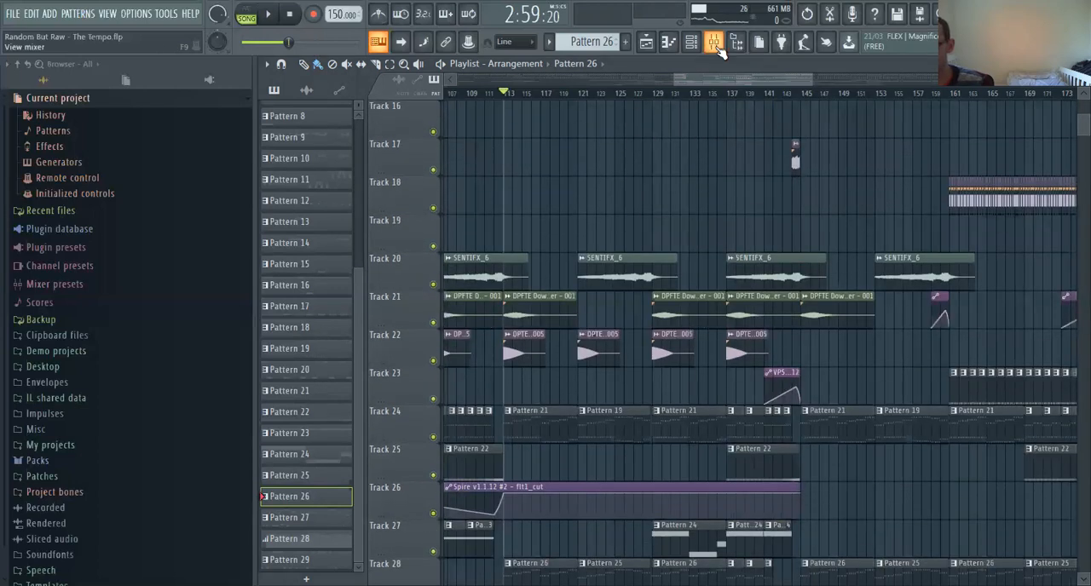